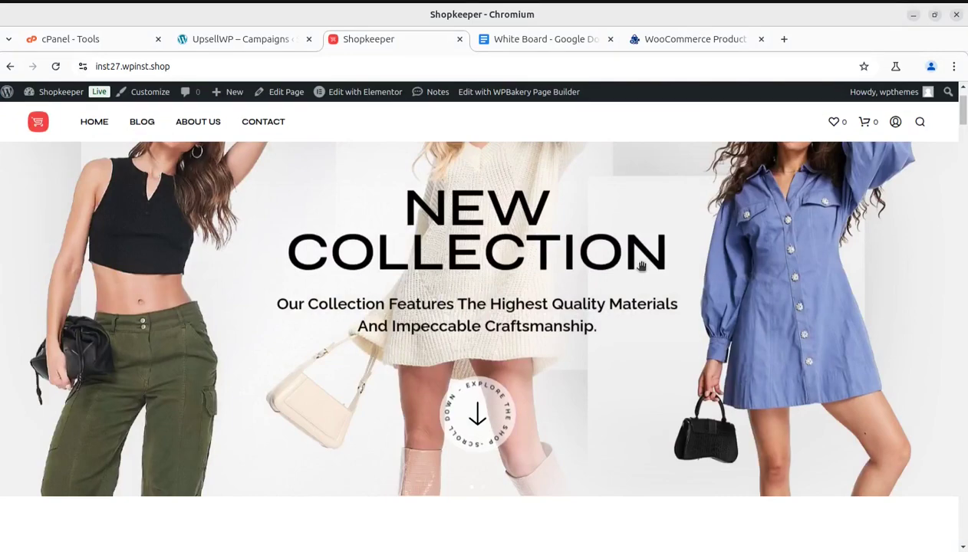
Scroll through the Shopkeeper home page's collections, categories and best sellers sections
scroll(641, 265, down, 4)
scroll(641, 269, down, 3)
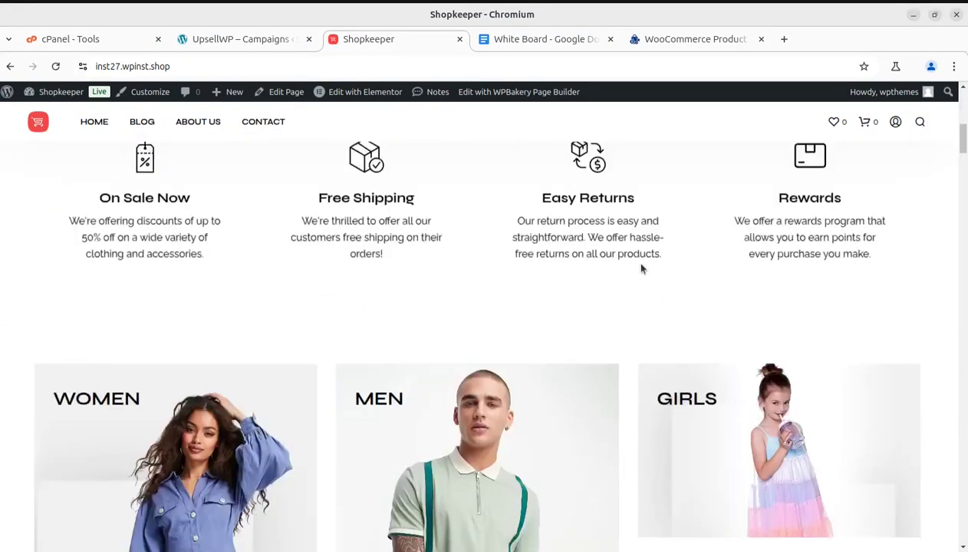
scroll(641, 268, down, 4)
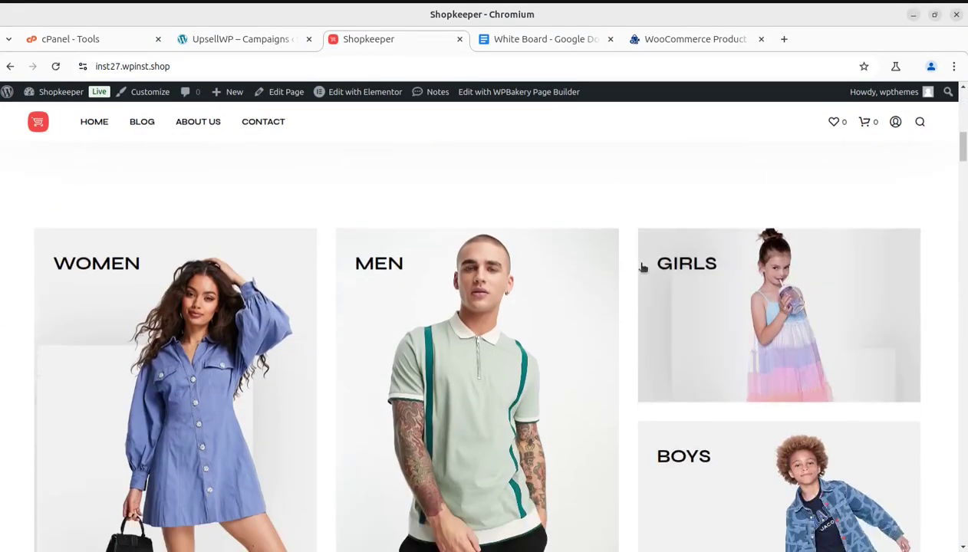
scroll(725, 420, down, 3)
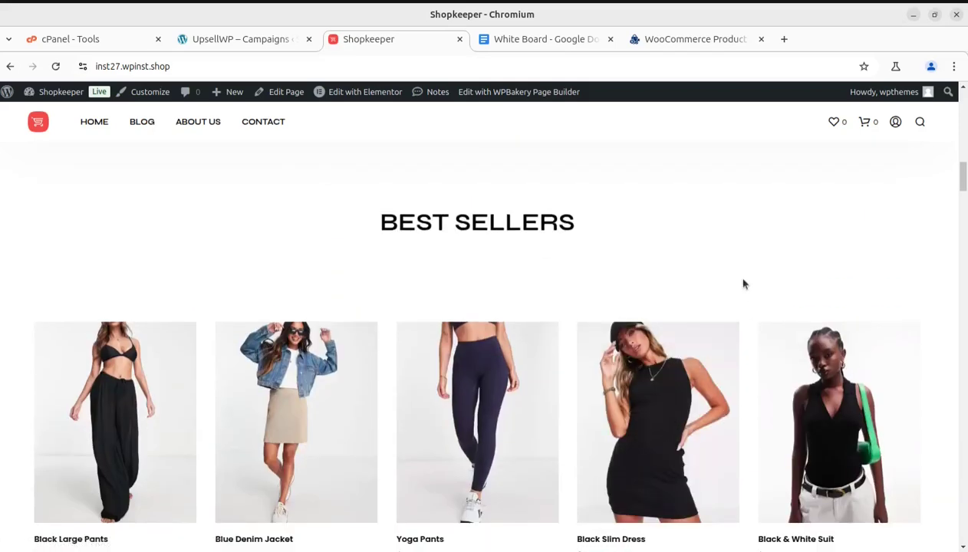
scroll(742, 284, down, 2)
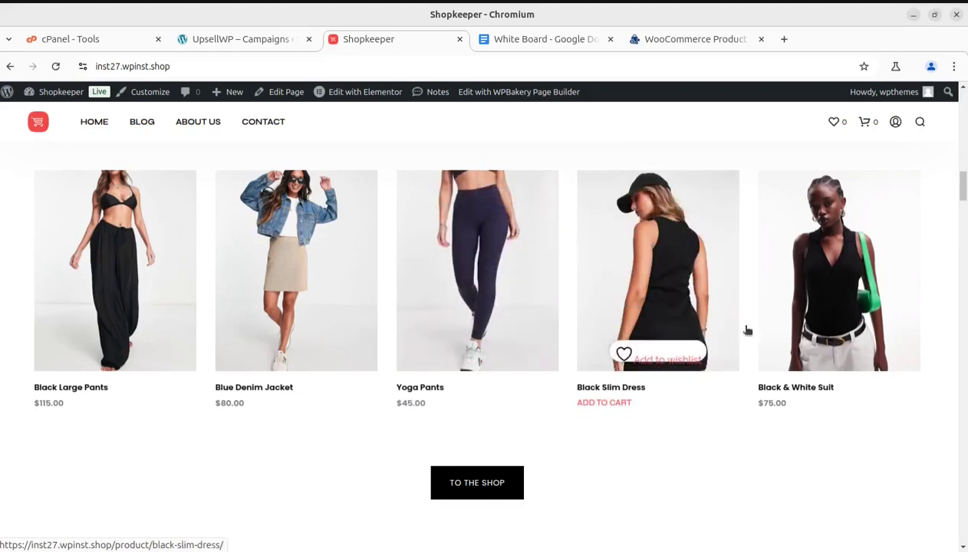
scroll(736, 463, down, 3)
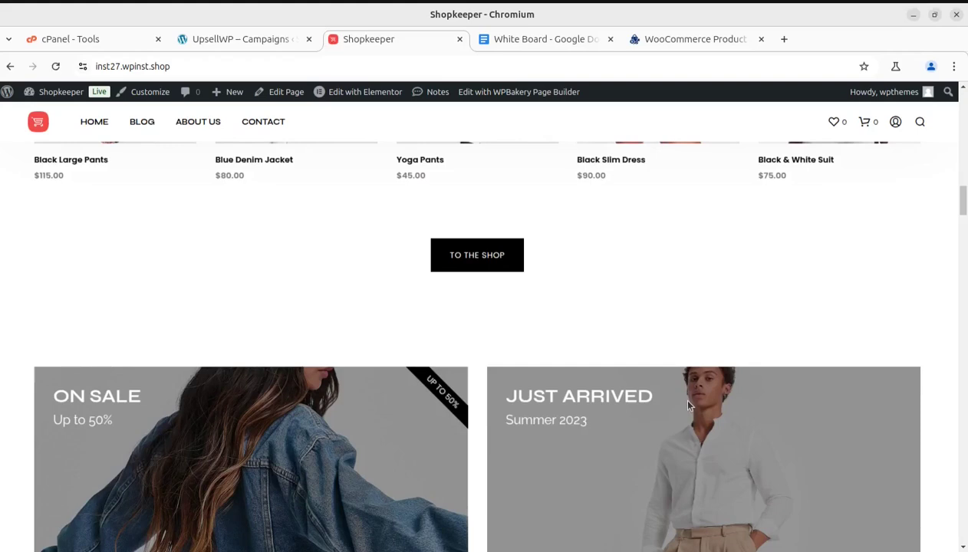
scroll(678, 395, down, 2)
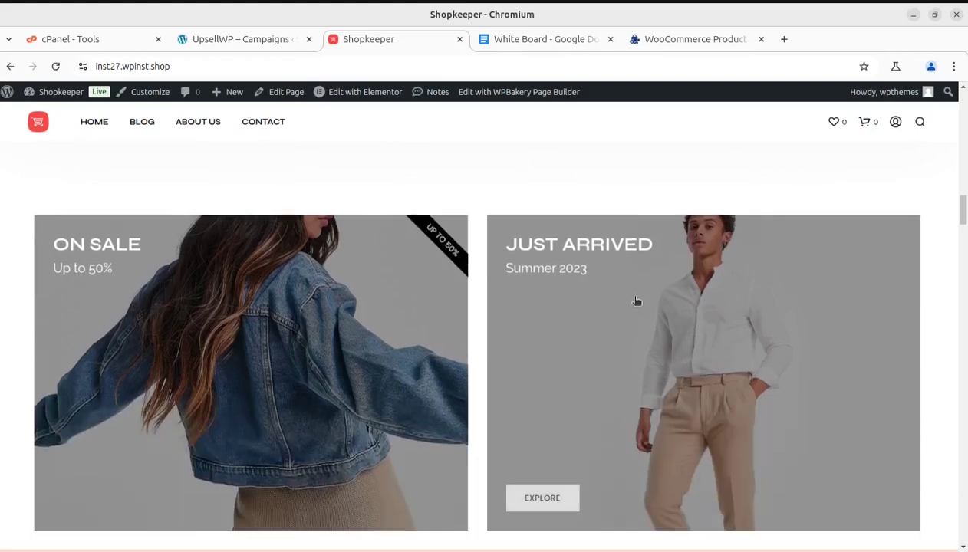
scroll(733, 325, down, 3)
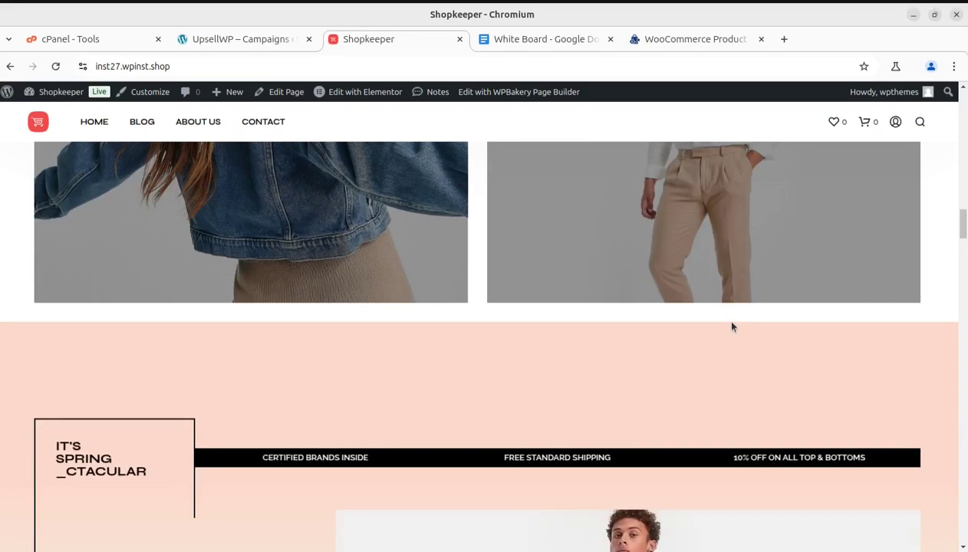
scroll(731, 326, up, 3)
scroll(730, 325, up, 15)
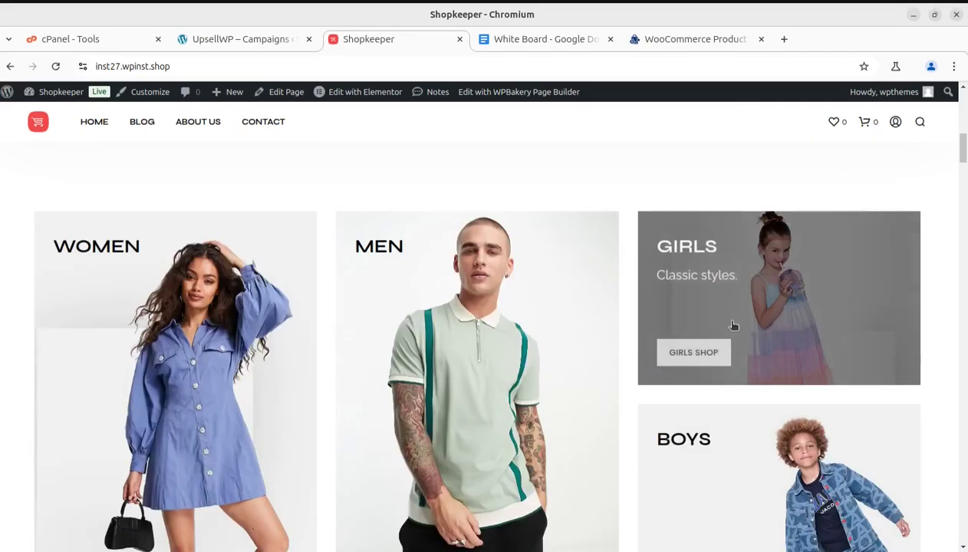
scroll(733, 325, up, 3)
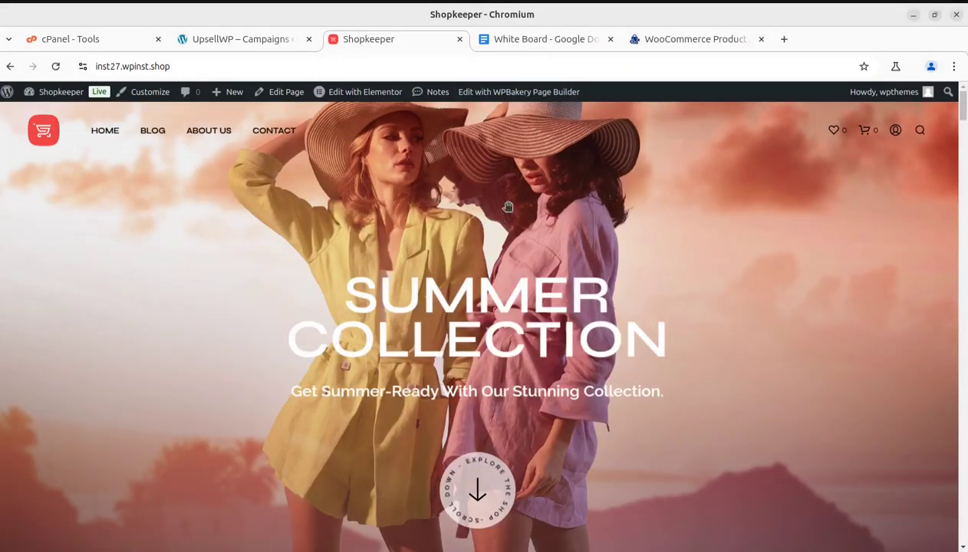
Glance at the White Board notes, scroll the store again, then return to the notes
click(516, 42)
scroll(510, 360, up, 2)
scroll(507, 368, up, 1)
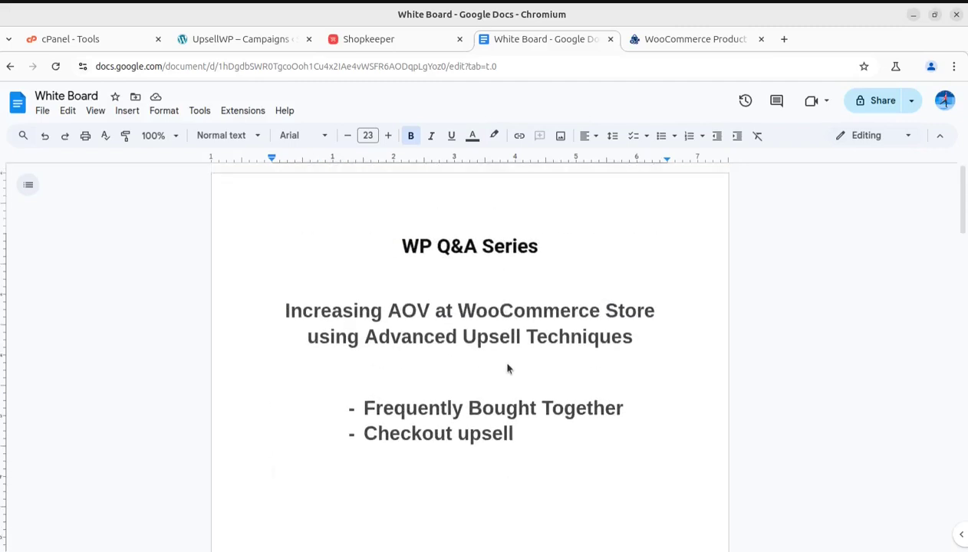
click(386, 40)
scroll(577, 362, down, 3)
scroll(577, 362, down, 7)
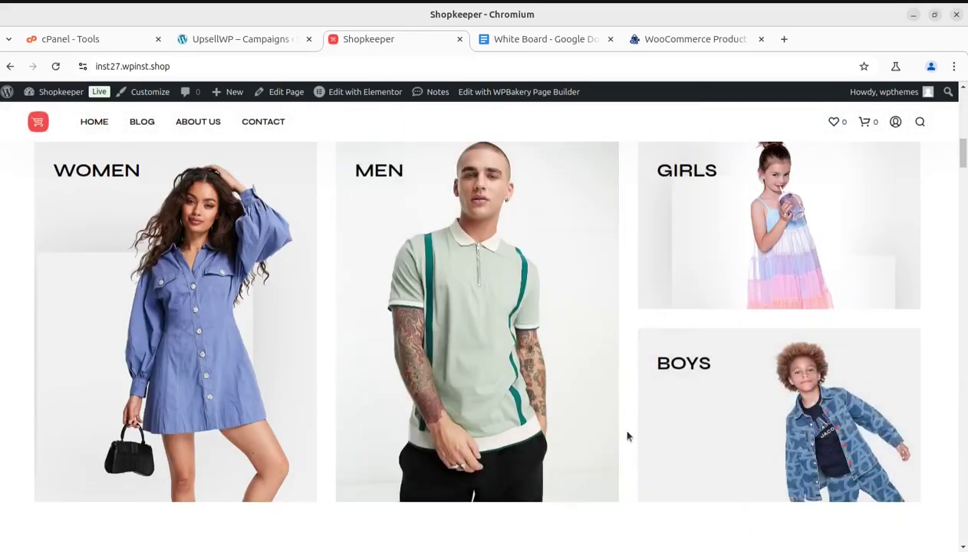
scroll(627, 436, down, 4)
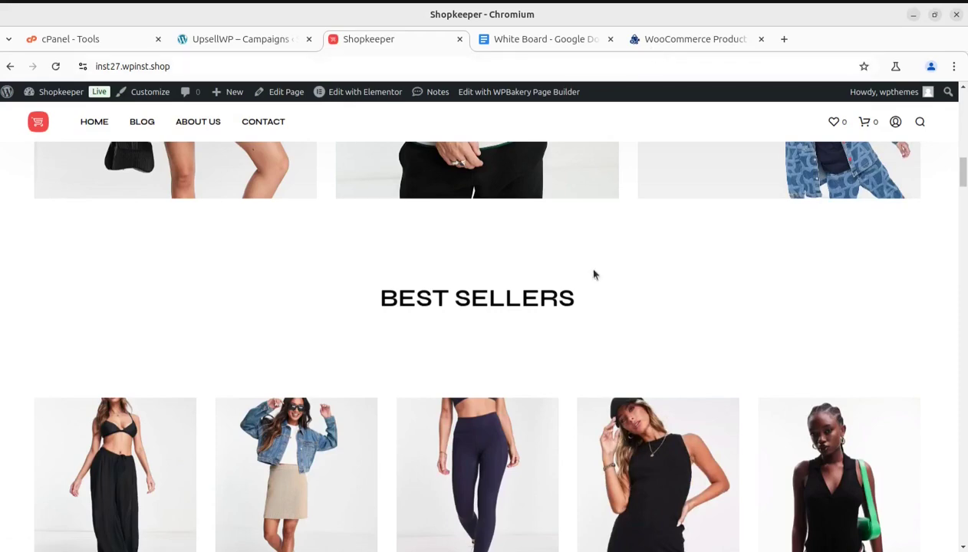
key(ctrl+Tab)
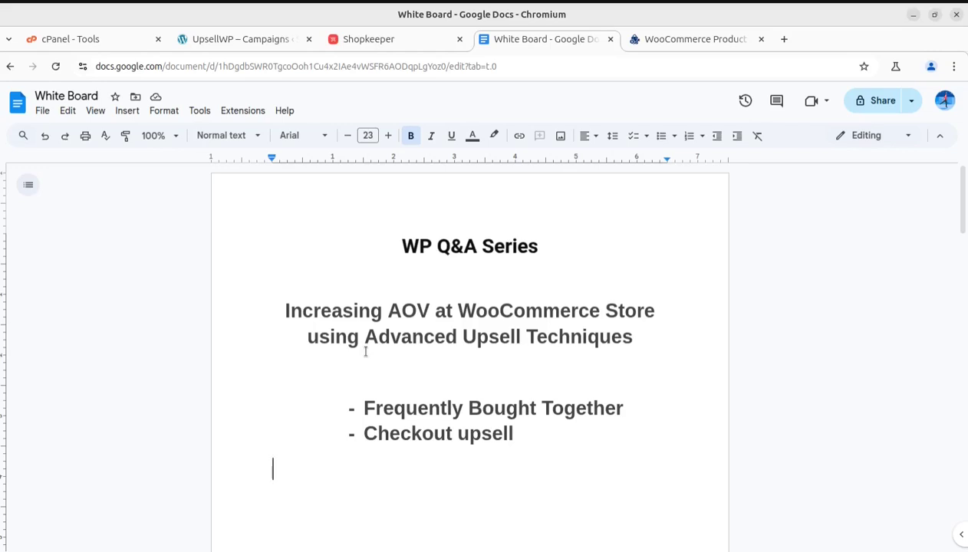
Add a 'Product Add-On' bullet below 'Checkout upsell' in the notes, then return to the store
drag(362, 408, 627, 408)
drag(362, 433, 513, 434)
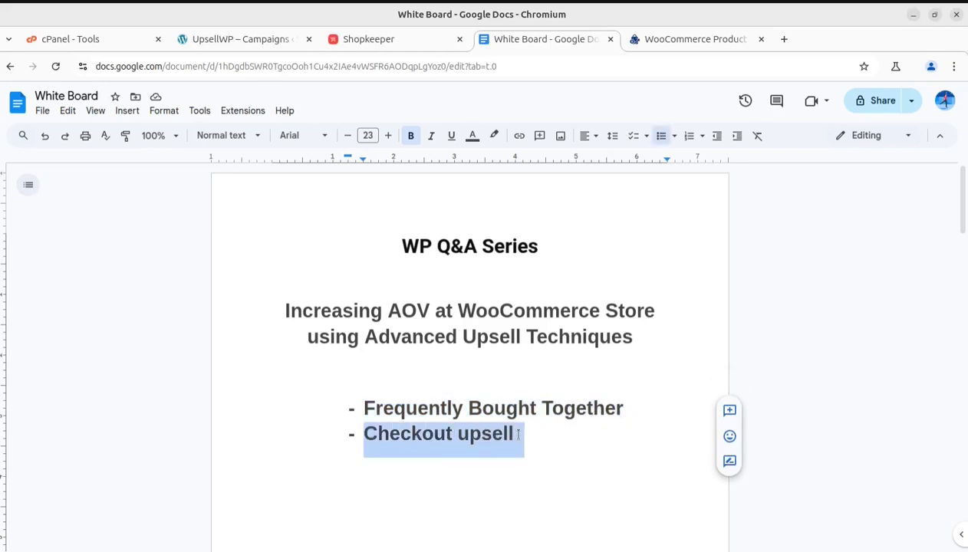
click(521, 433)
key(Return)
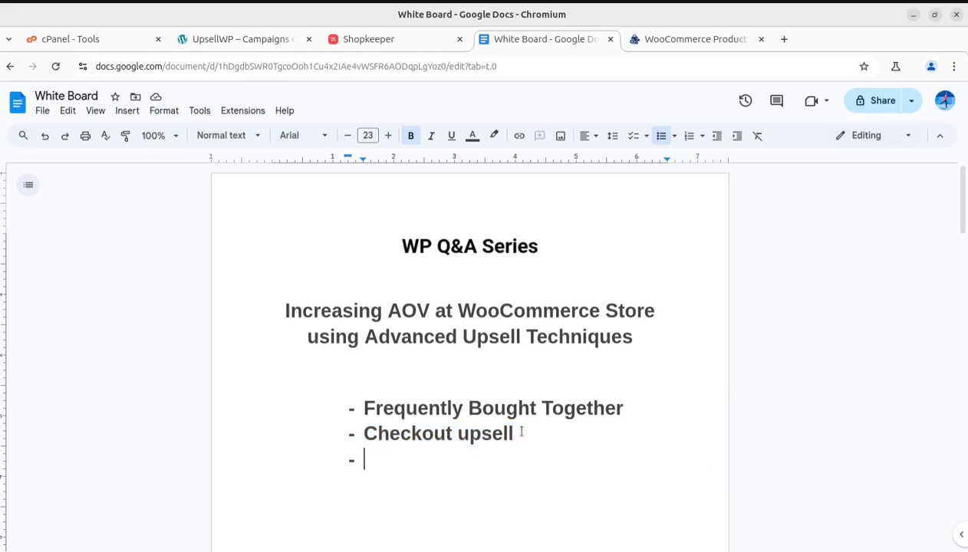
text(Product Add)
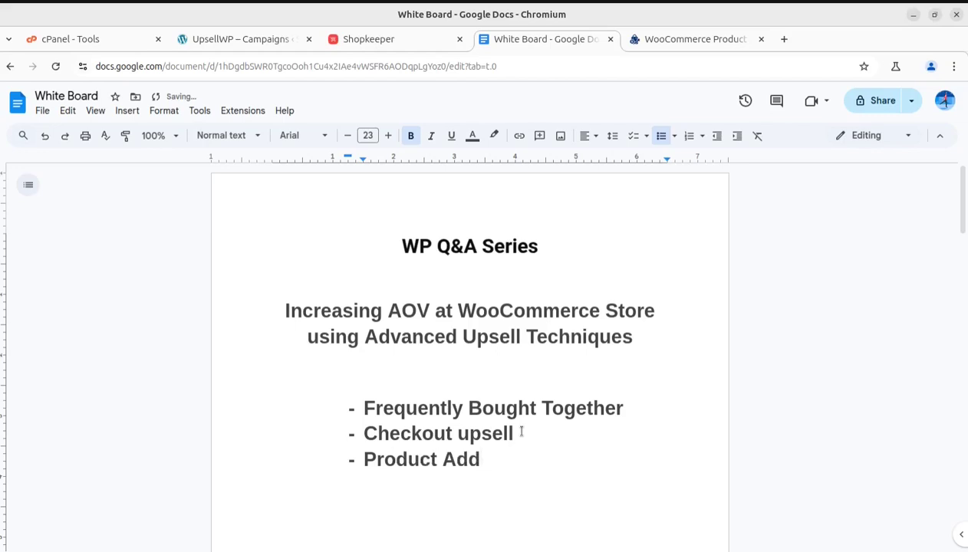
text(-On)
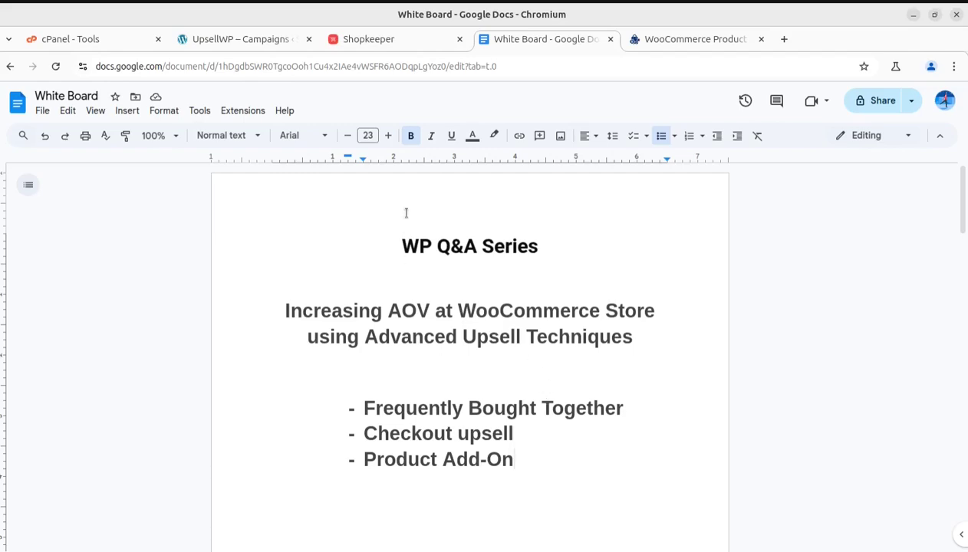
click(375, 37)
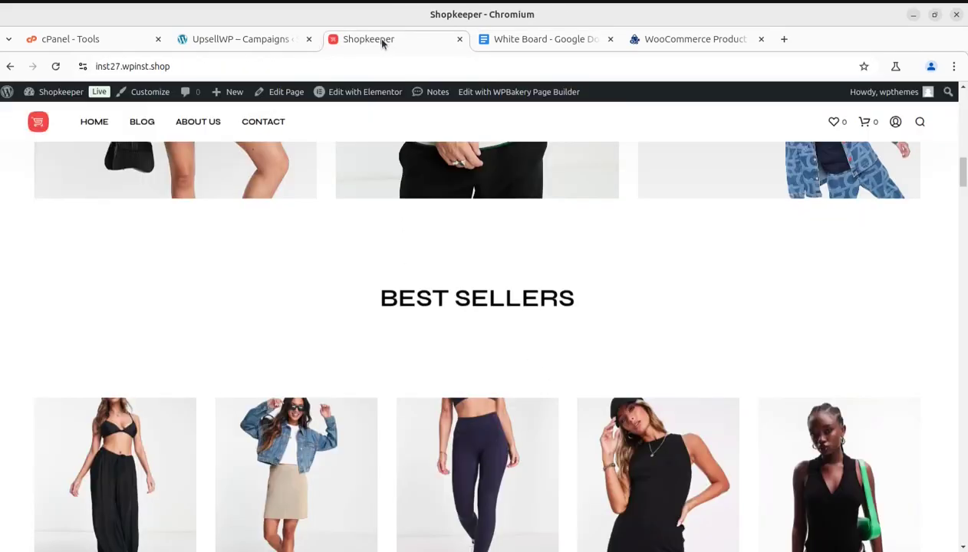
Open the $80.00 Blue Denim Jacket from Best Sellers and scroll to its add-on checkbox list
scroll(498, 329, down, 4)
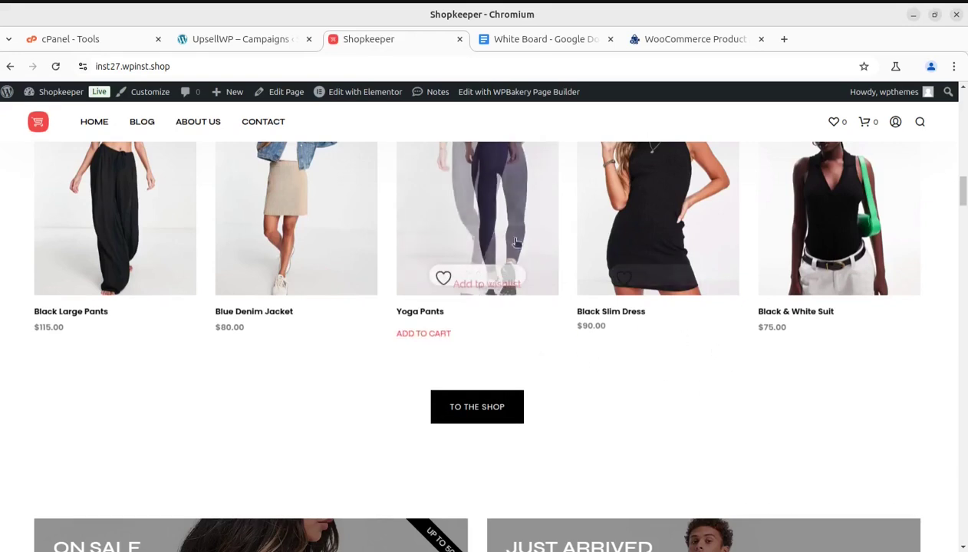
scroll(537, 269, up, 2)
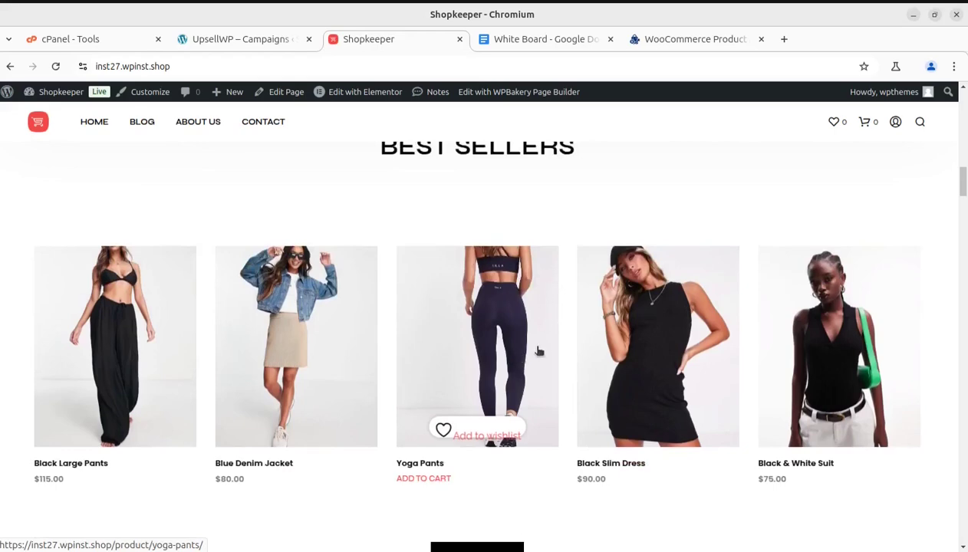
click(276, 324)
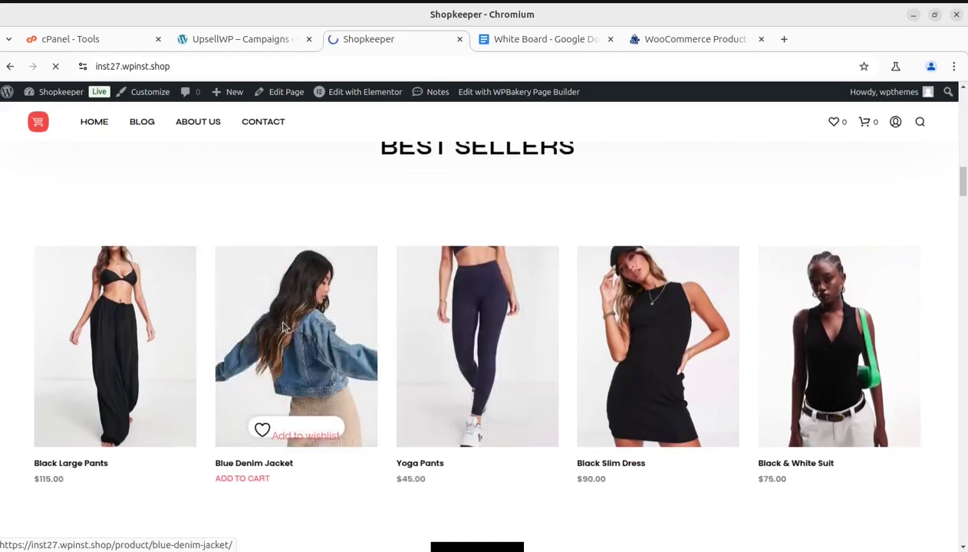
scroll(558, 340, down, 4)
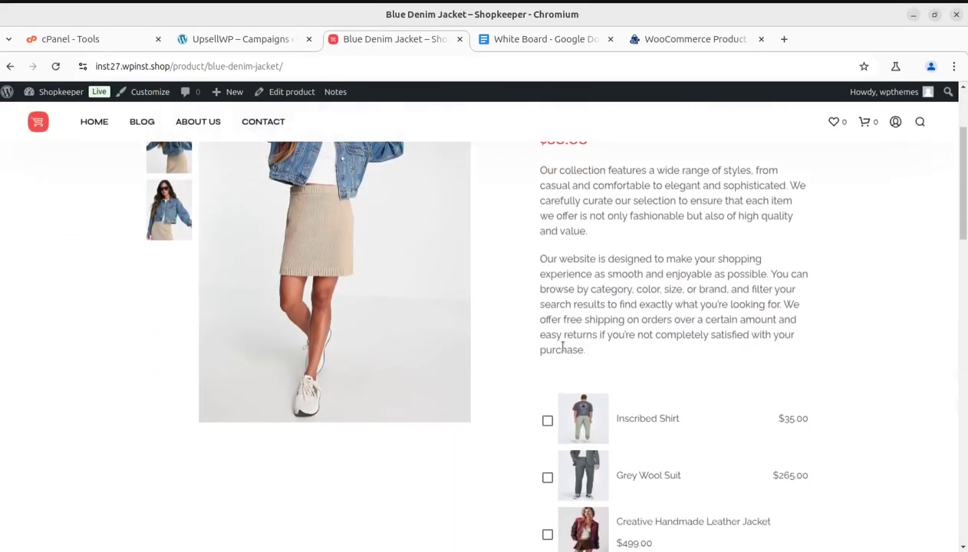
scroll(552, 367, up, 1)
scroll(466, 324, up, 3)
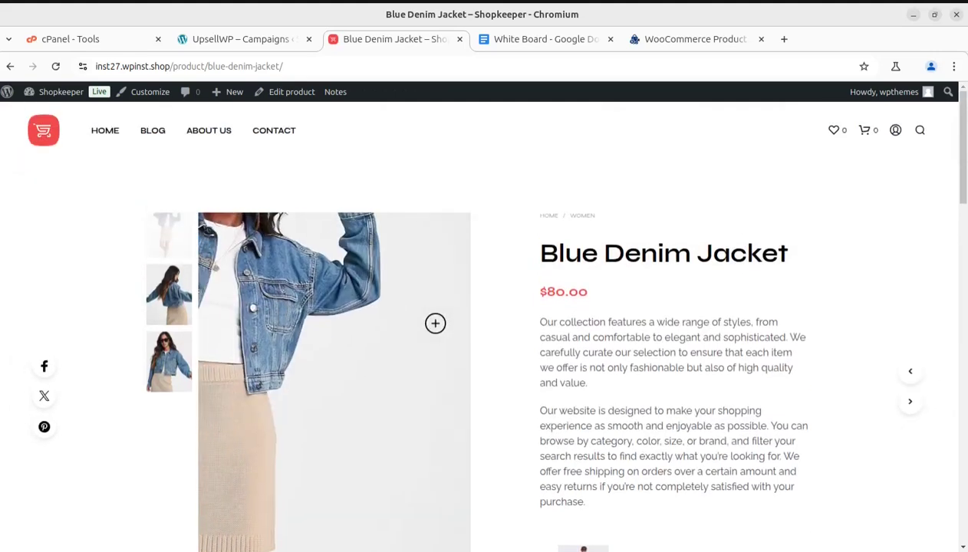
scroll(732, 295, down, 3)
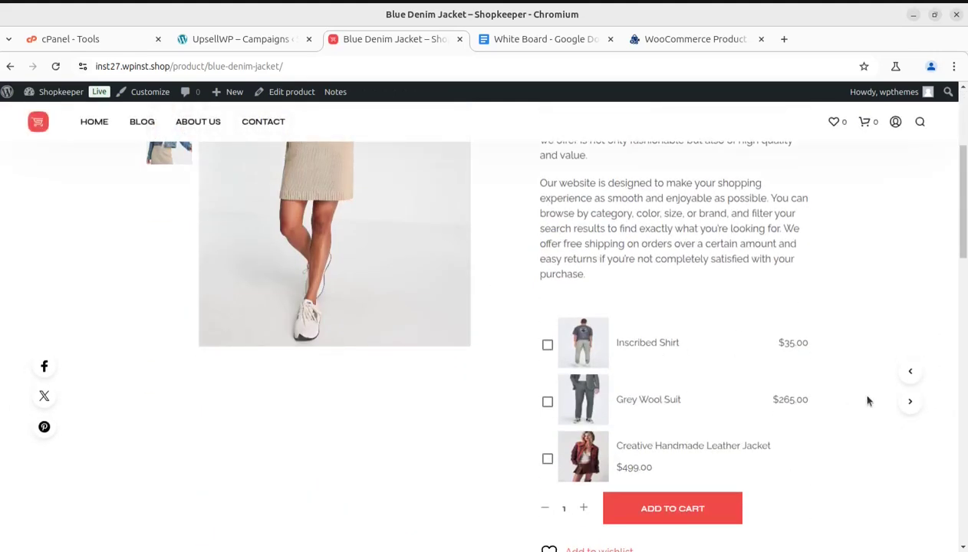
scroll(693, 367, up, 3)
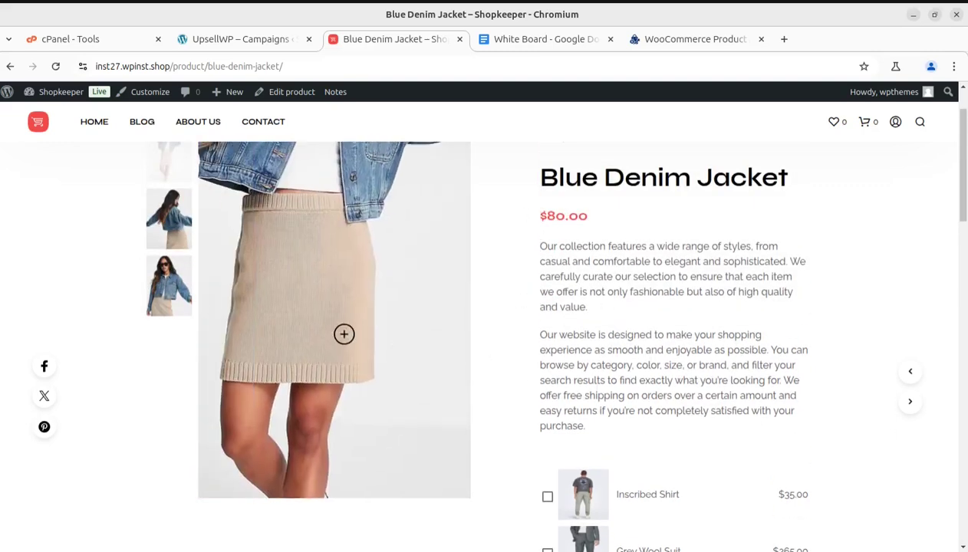
scroll(379, 313, down, 2)
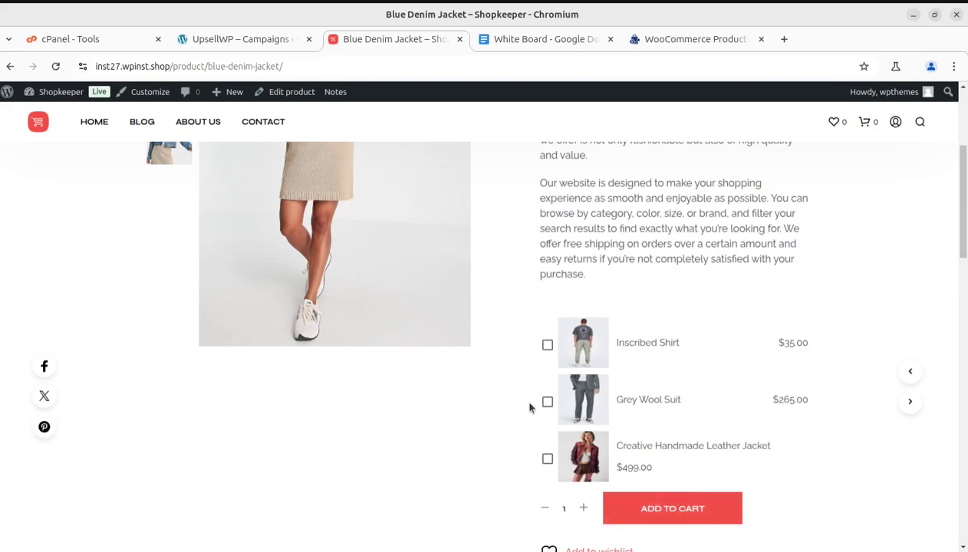
Tick the Inscribed Shirt, Grey Wool Suit and Creative Handmade Leather Jacket add-ons
click(546, 345)
click(547, 401)
click(547, 459)
Review the $879.00 add-on bundle, then switch to the UpsellWP Product Add-ons page
scroll(730, 425, down, 2)
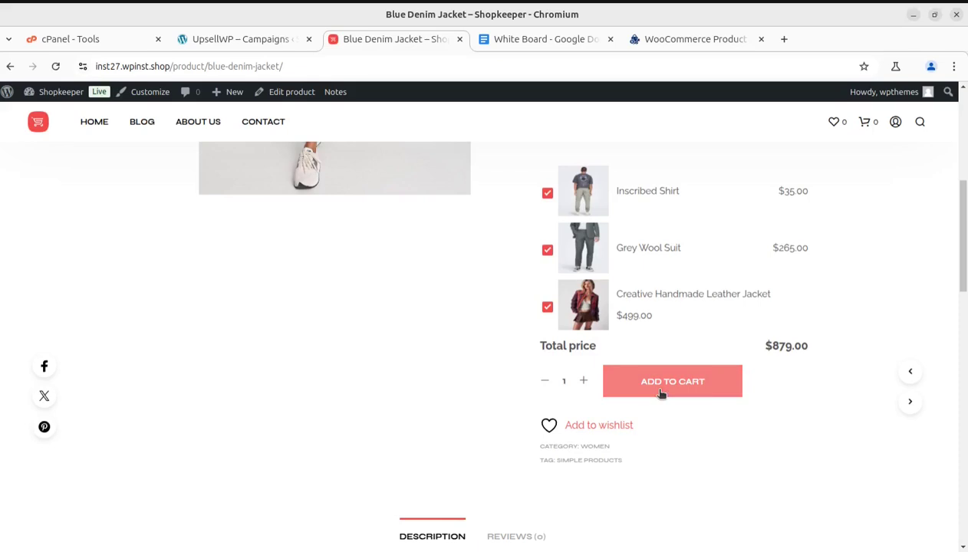
scroll(299, 320, up, 3)
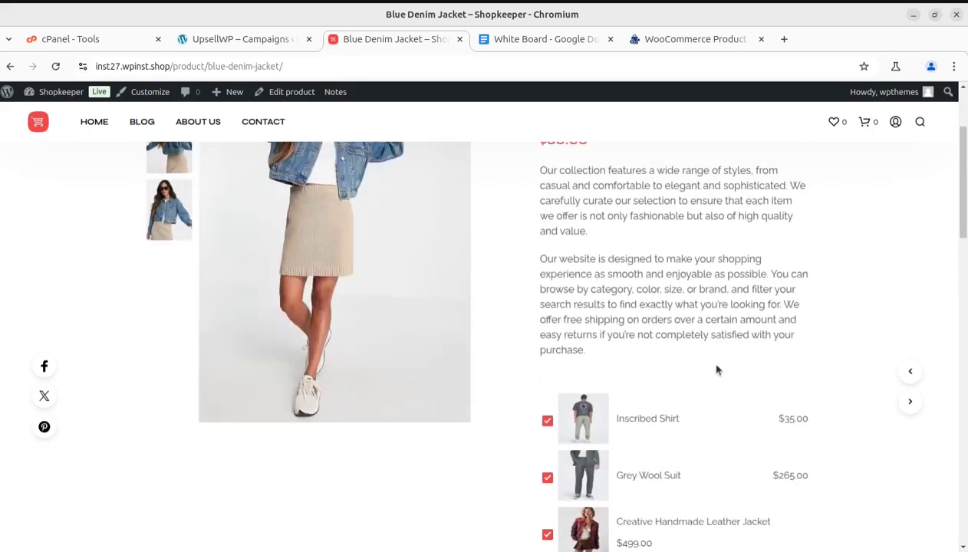
scroll(676, 323, down, 2)
scroll(676, 322, down, 2)
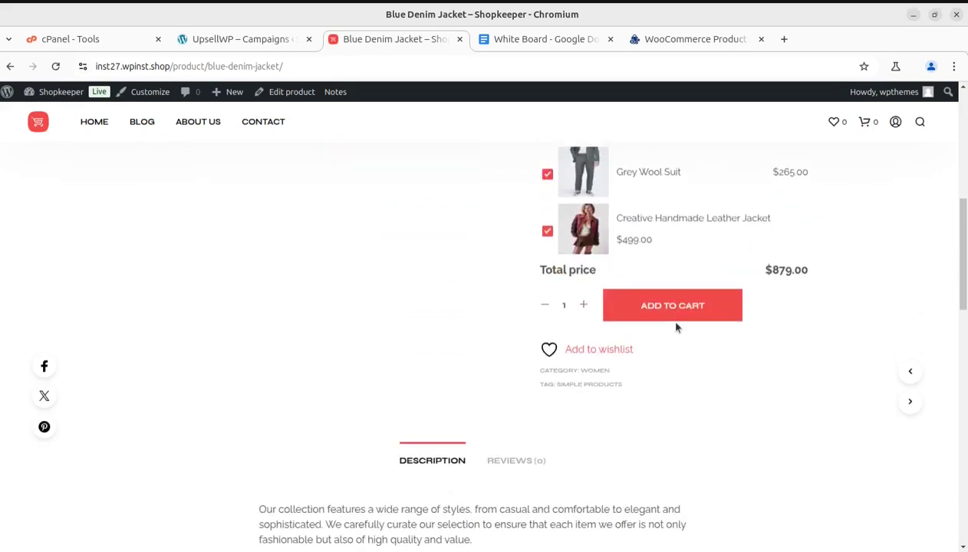
scroll(667, 326, up, 2)
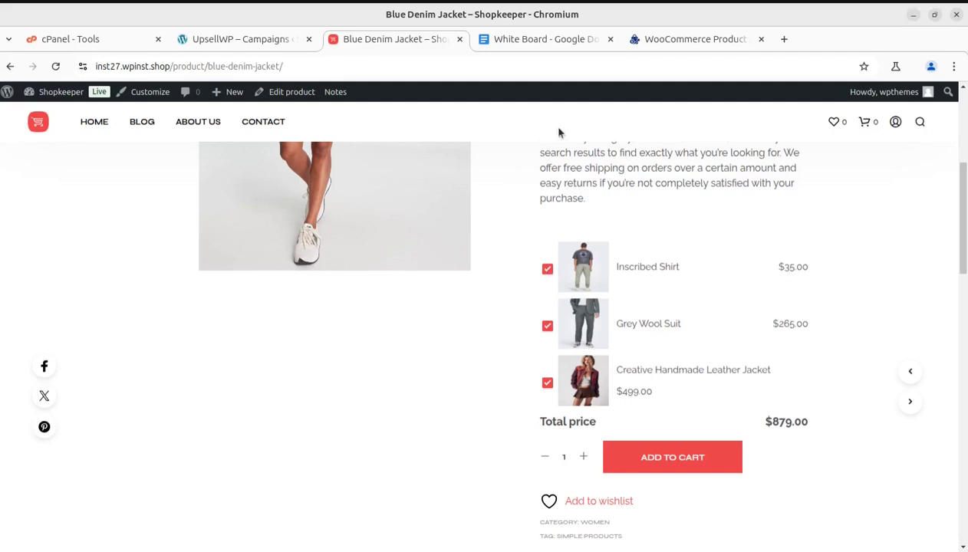
click(660, 40)
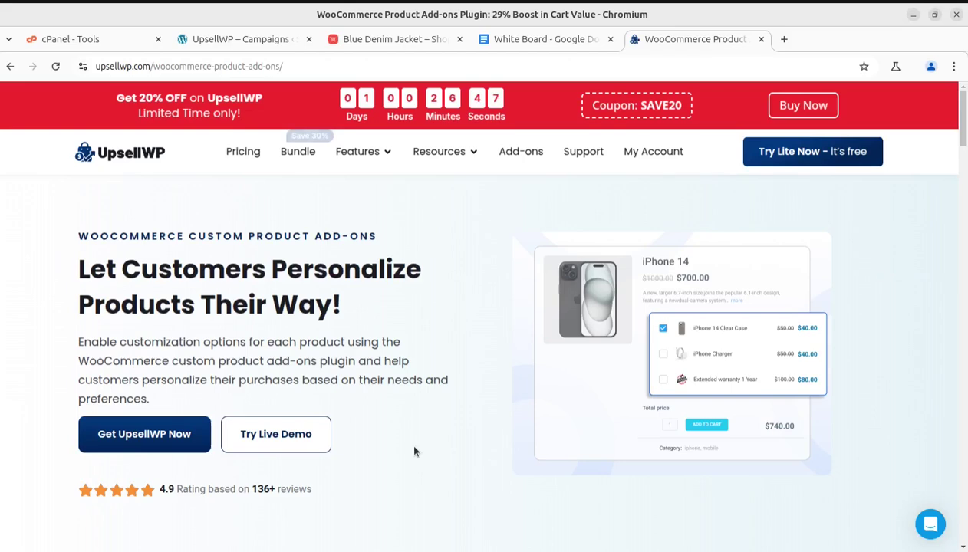
Read the UpsellWP add-on benefits, compare with the Blue Denim Jacket page, then open the Dashboard
scroll(469, 402, down, 6)
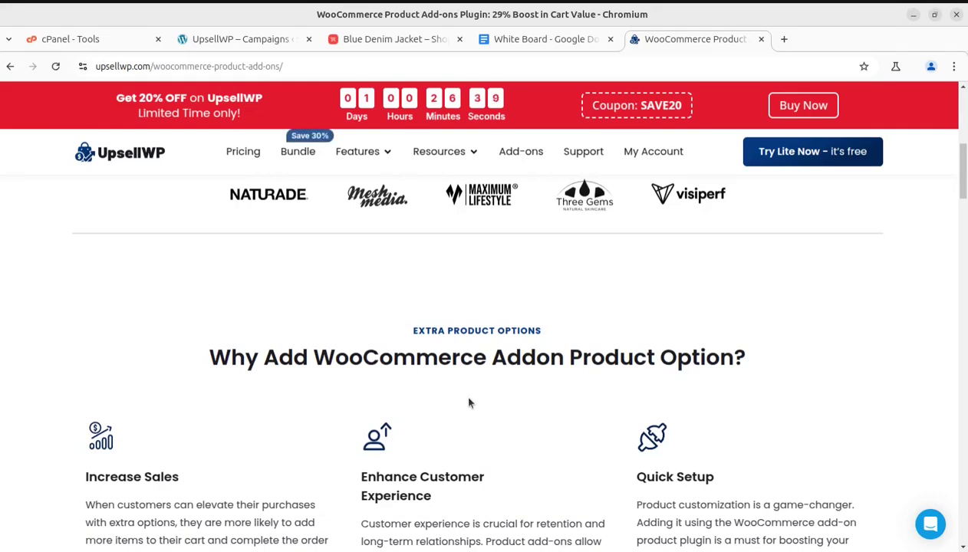
scroll(469, 403, down, 2)
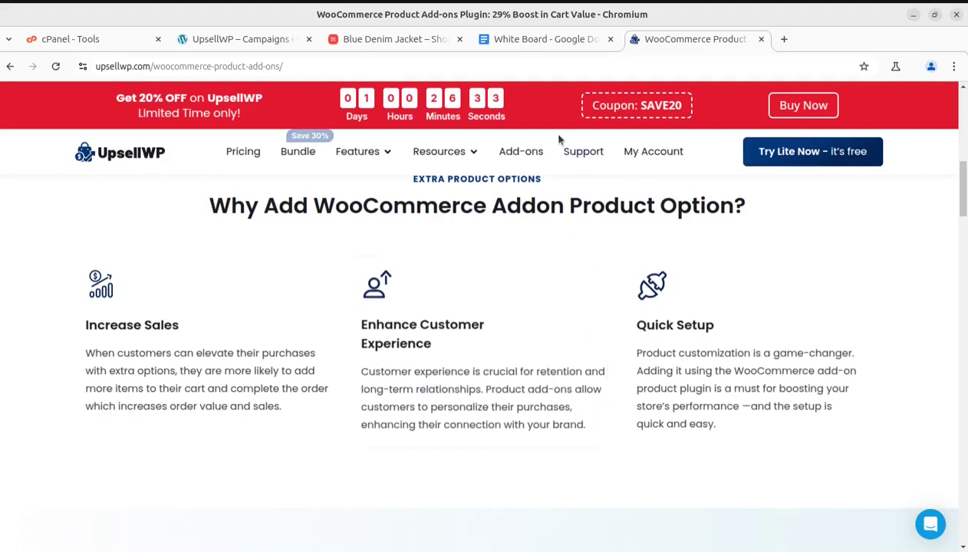
click(365, 38)
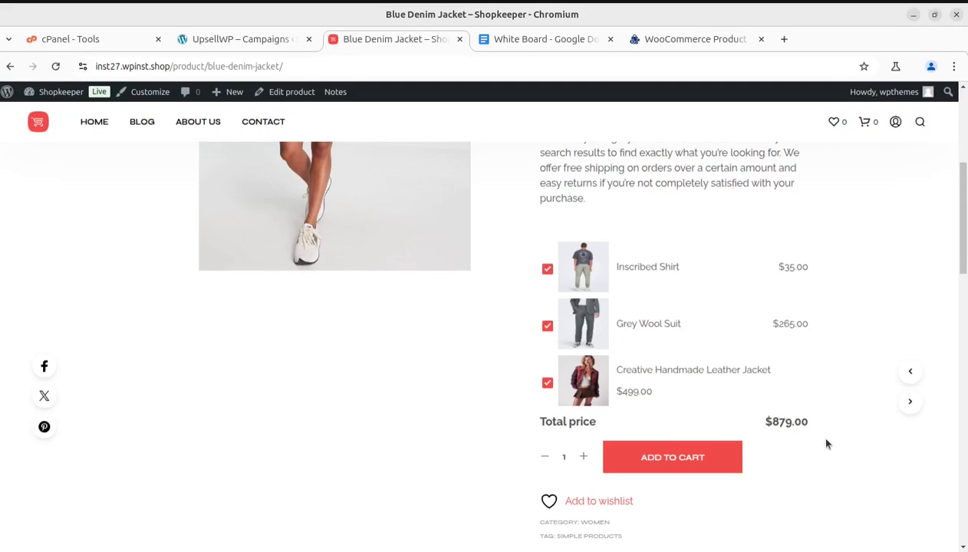
scroll(802, 437, up, 2)
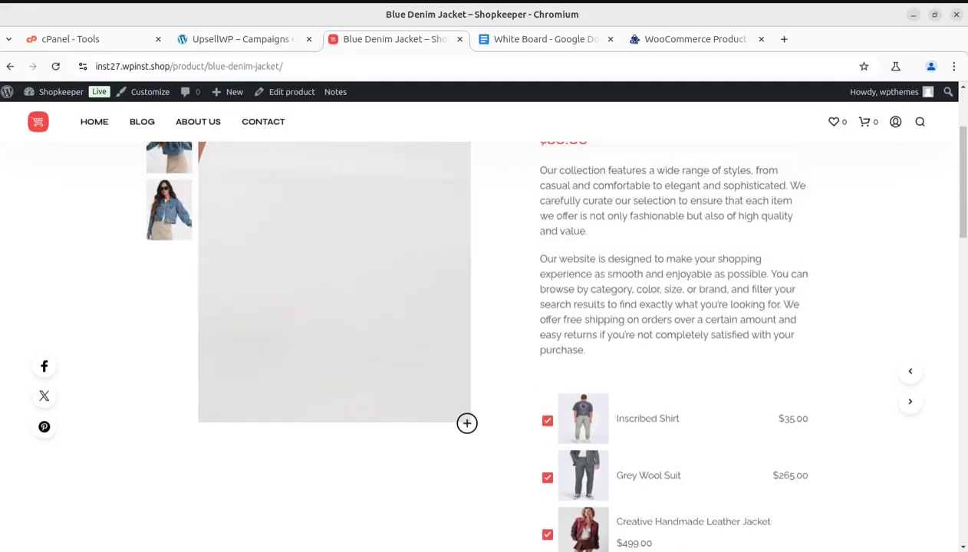
scroll(637, 457, down, 1)
scroll(637, 458, down, 2)
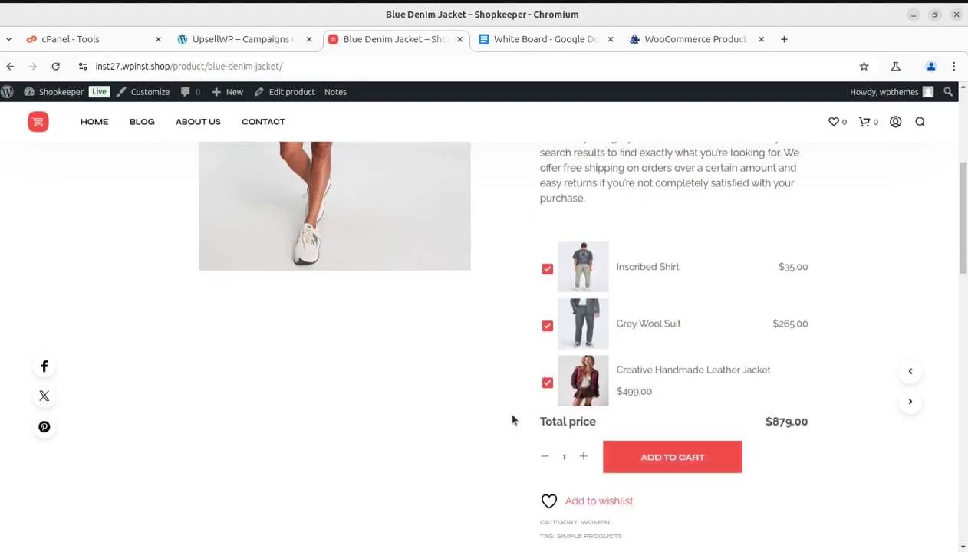
click(240, 38)
click(40, 120)
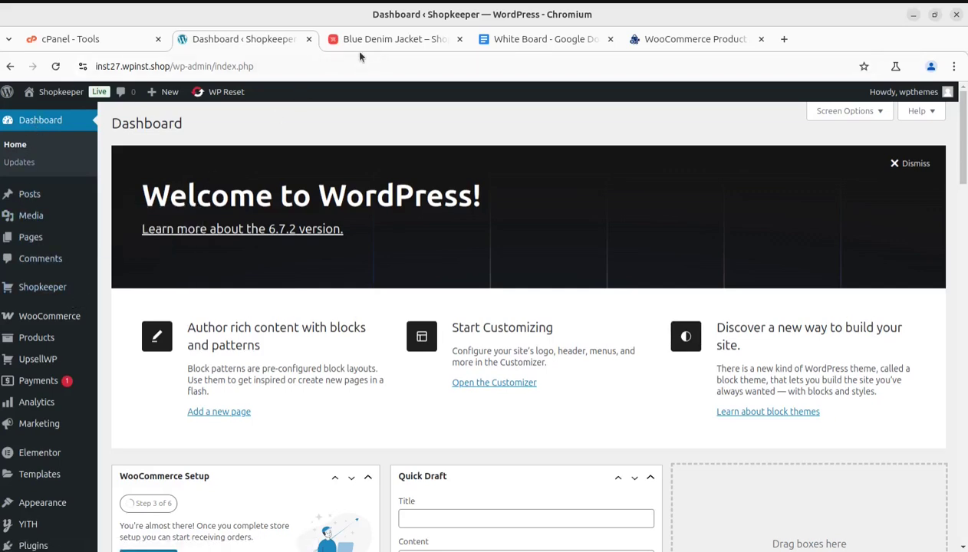
mouse_move(93, 316)
mouse_move(60, 395)
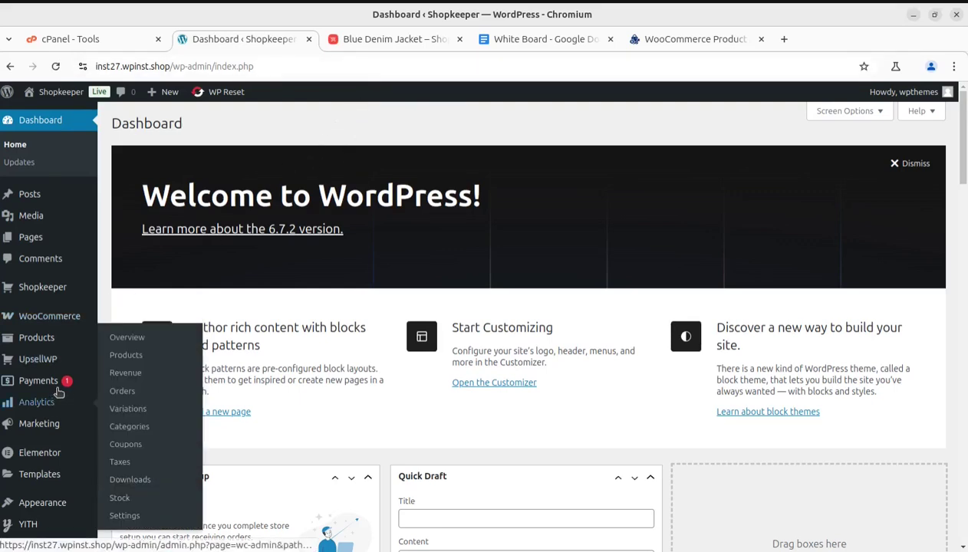
mouse_move(43, 319)
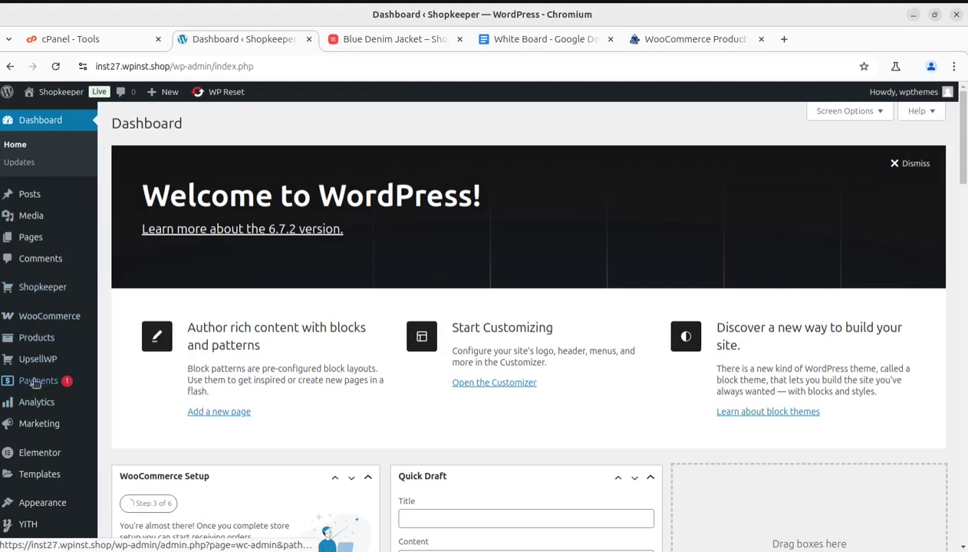
mouse_move(39, 363)
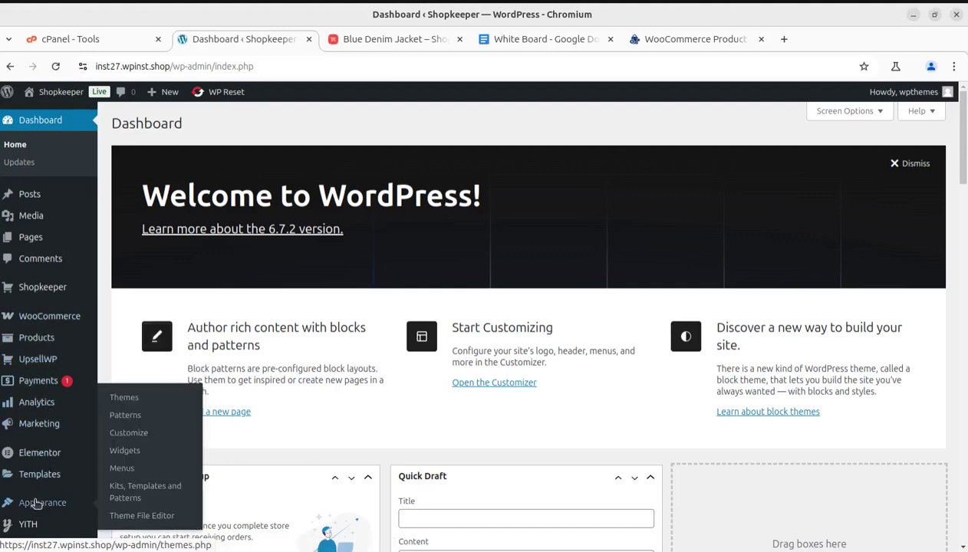
mouse_move(47, 423)
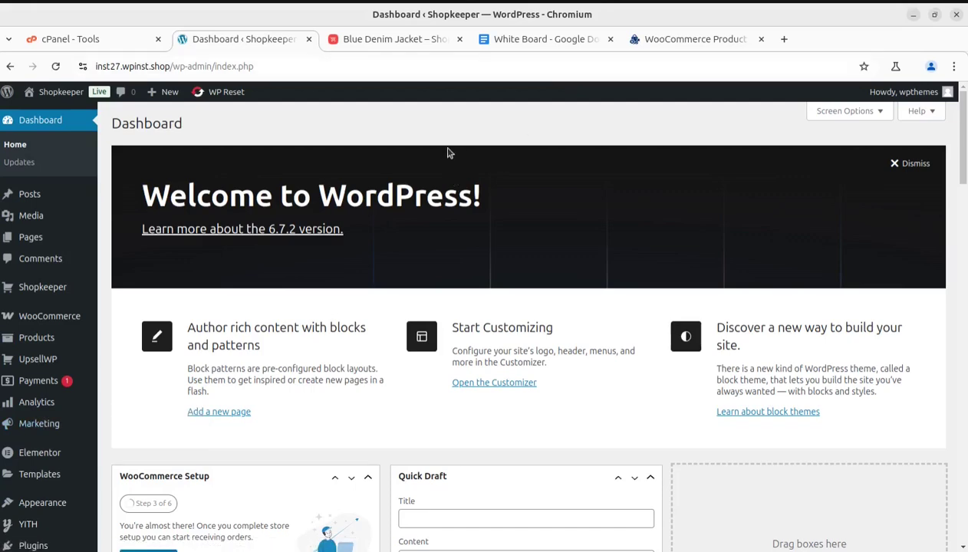
Check the storefront tab briefly, then return to the UpsellWP Product Add-ons page
click(364, 43)
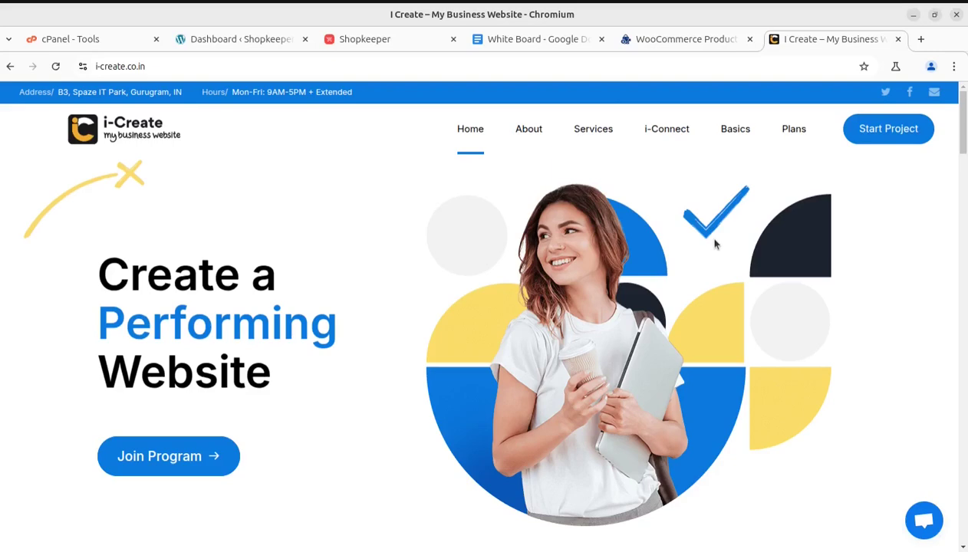
click(650, 40)
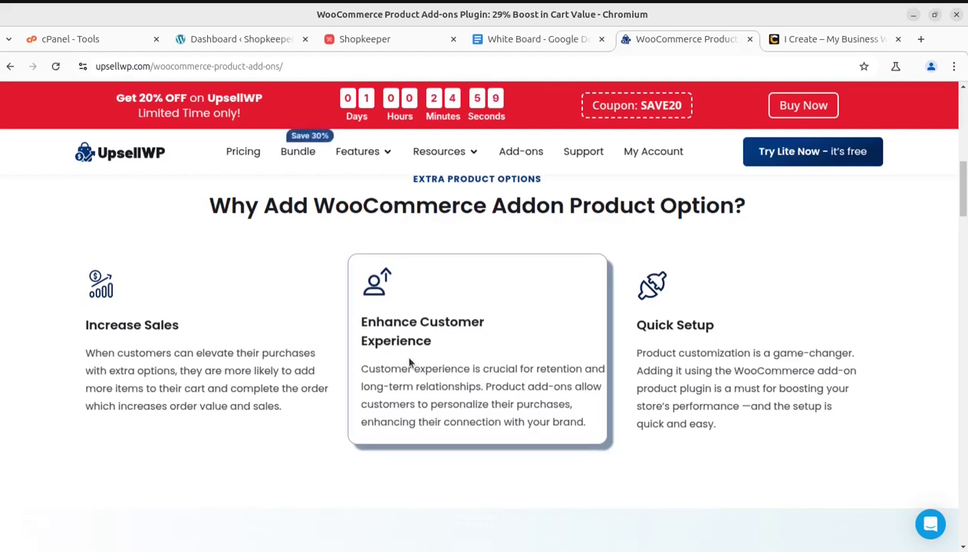
Open UpsellWP Pricing to view Starter $55, Professional $79 and Agency $159 yearly plans
scroll(409, 362, up, 2)
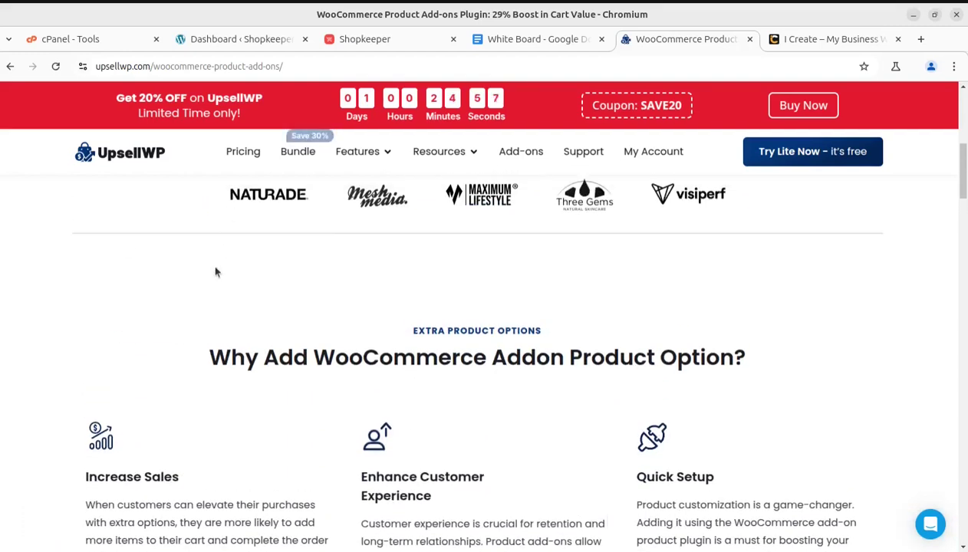
drag(116, 98, 261, 100)
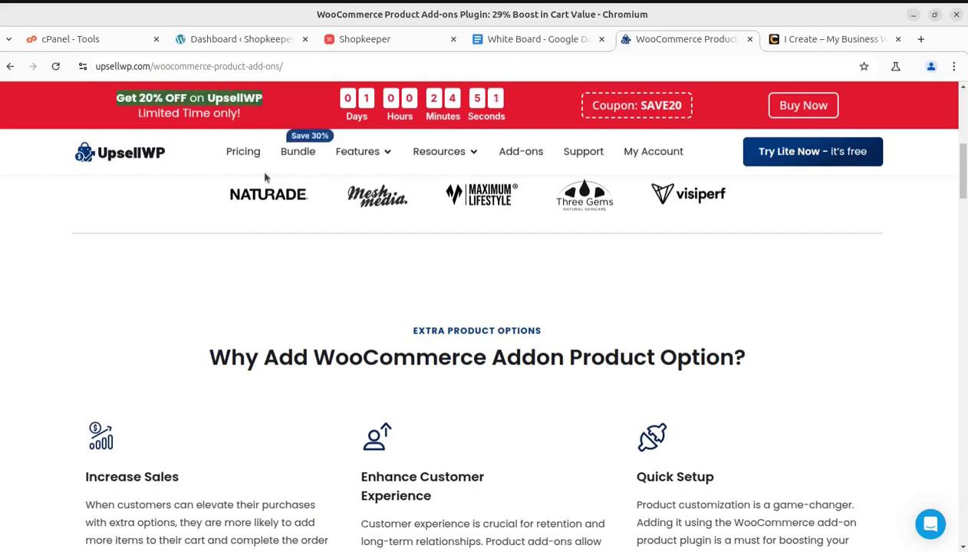
click(243, 153)
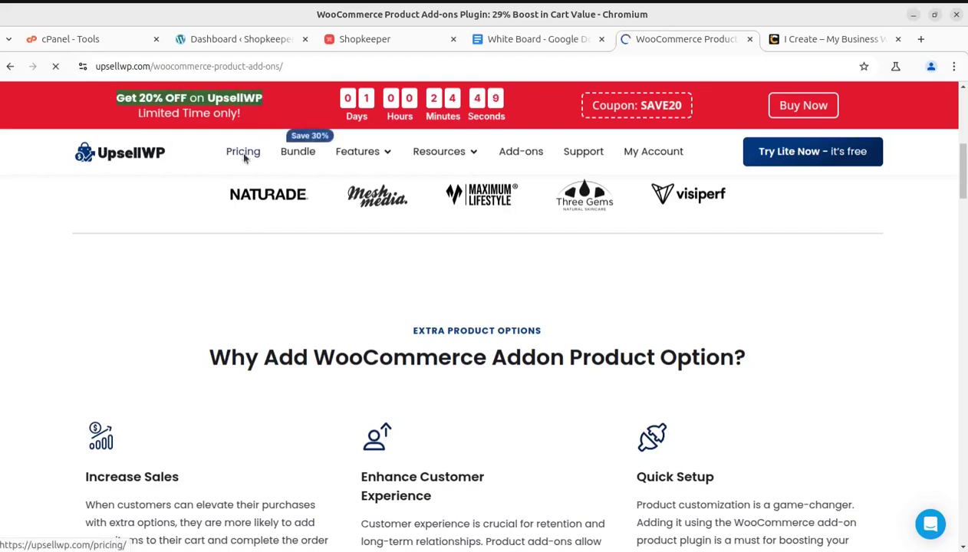
scroll(343, 366, down, 2)
scroll(343, 367, down, 1)
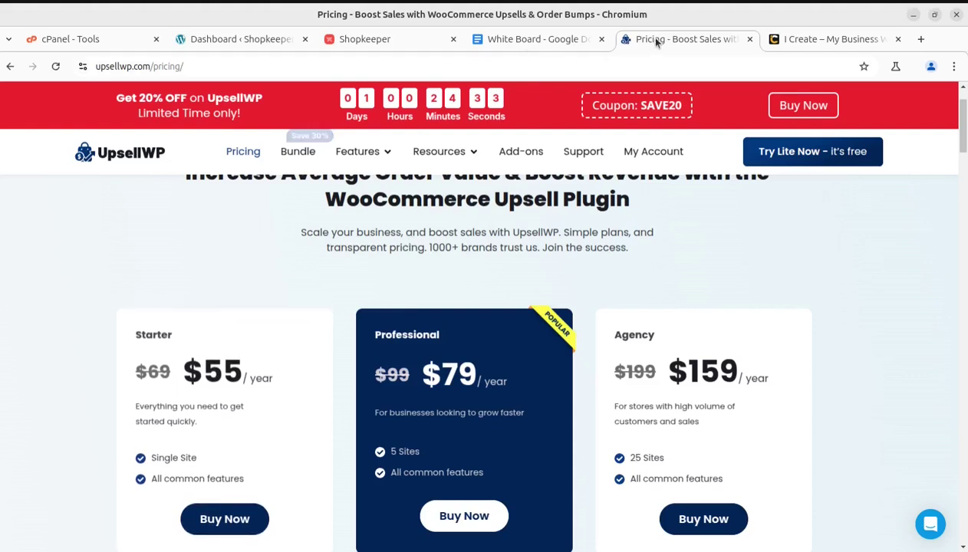
mouse_move(342, 154)
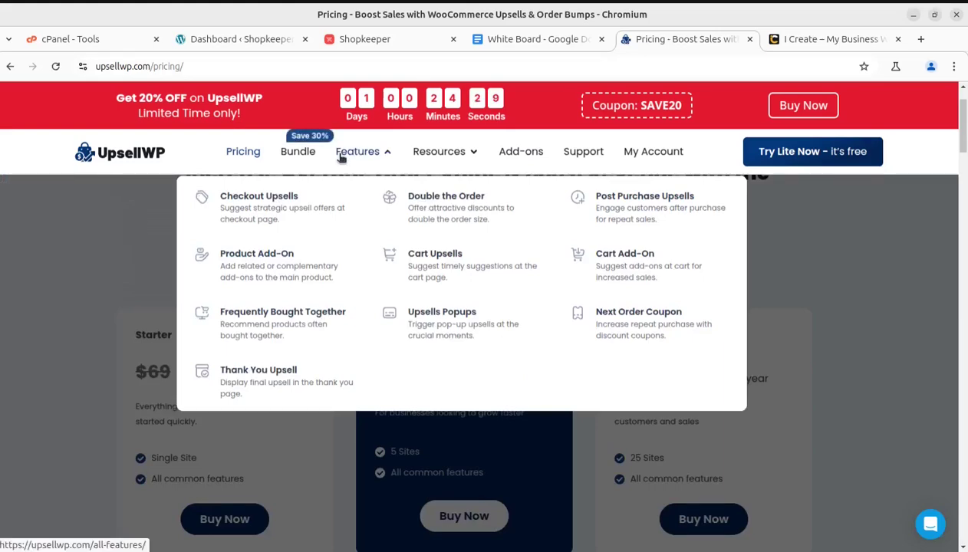
Return to the Product Add-On feature page, noting the Choose Your Own Product and Apply Strategic Discounts sections
click(274, 264)
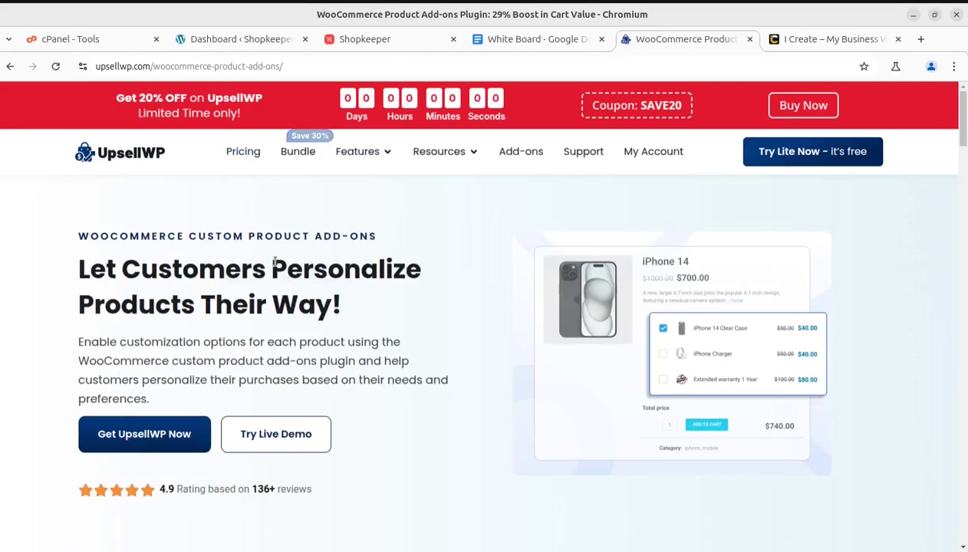
scroll(449, 360, down, 6)
scroll(452, 369, down, 1)
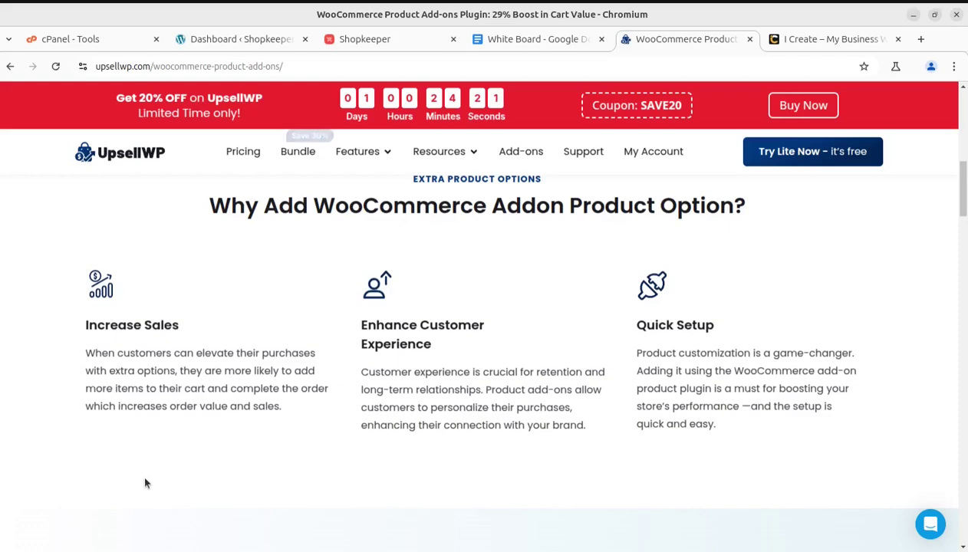
scroll(384, 424, down, 4)
scroll(356, 414, down, 3)
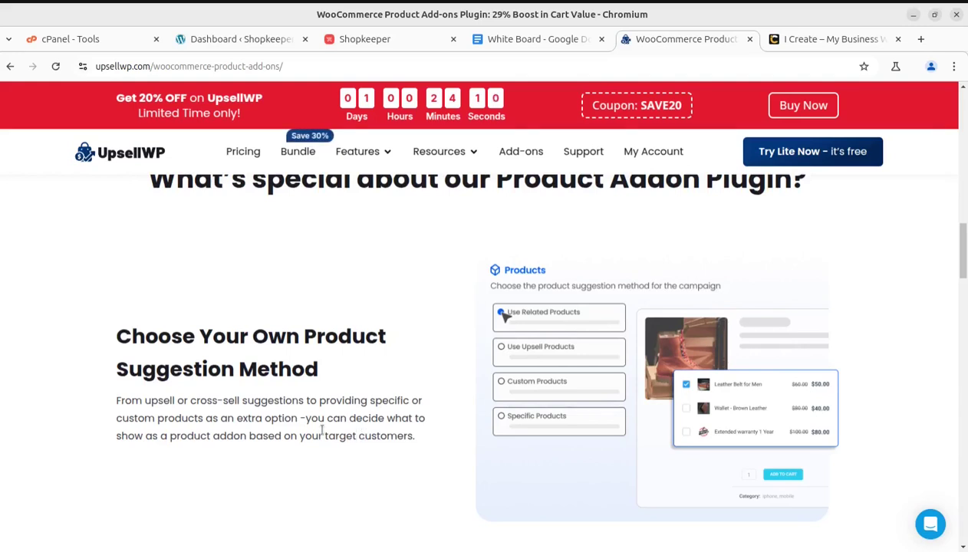
drag(114, 338, 385, 339)
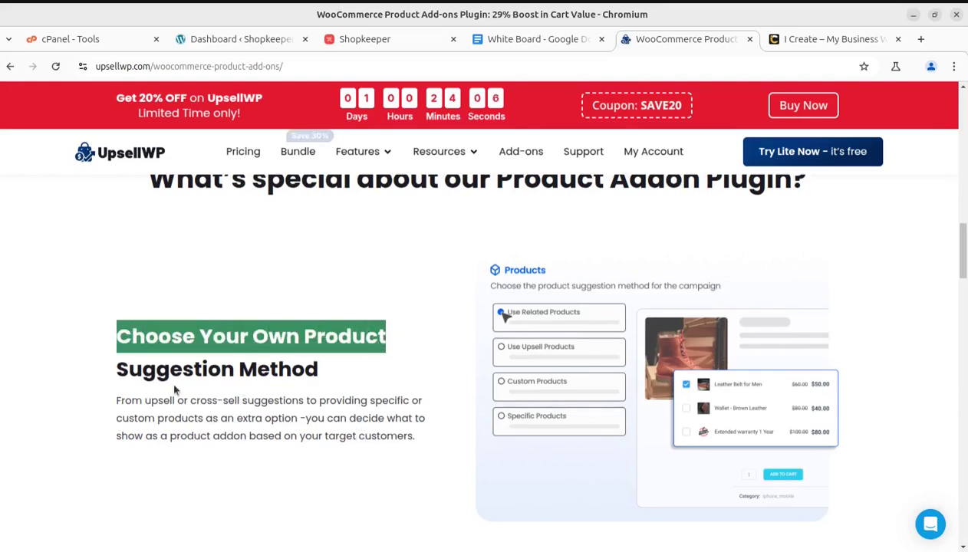
scroll(174, 389, down, 4)
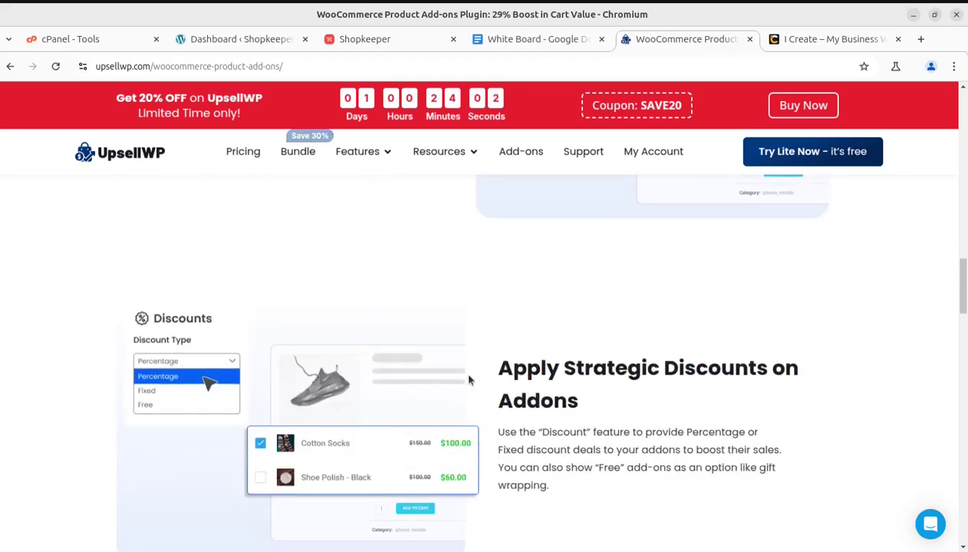
drag(493, 376, 798, 369)
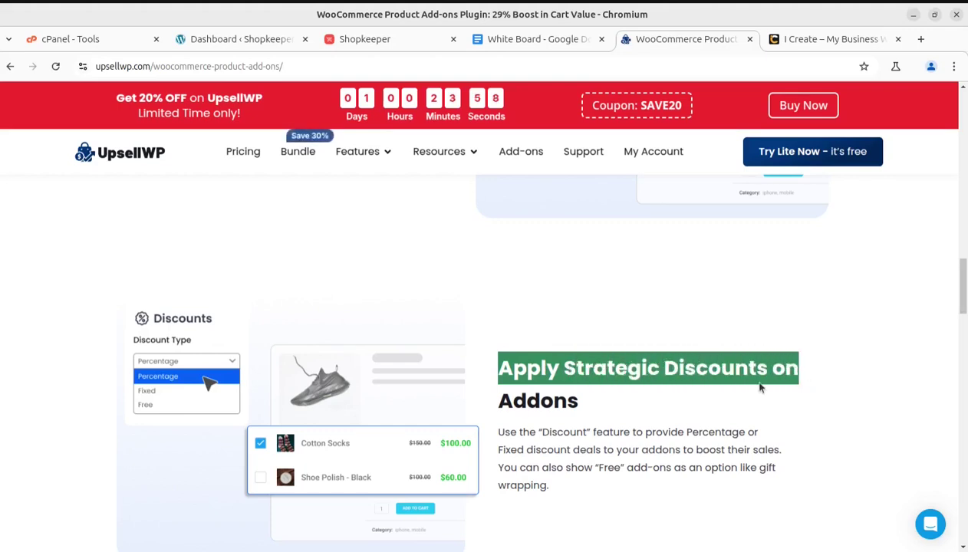
Review the Control Addon Quantity and remaining sections, then switch to the Shopkeeper WordPress dashboard
scroll(755, 388, down, 5)
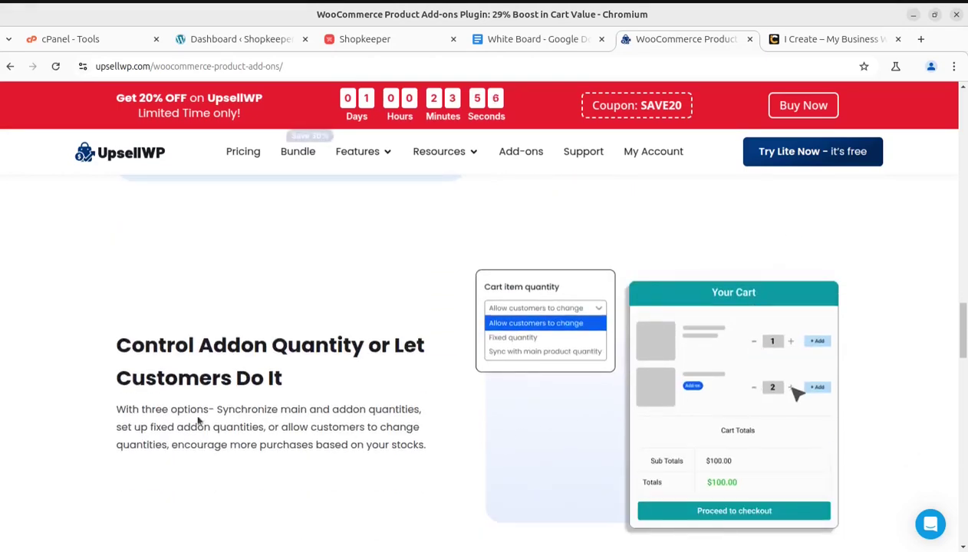
drag(115, 345, 394, 379)
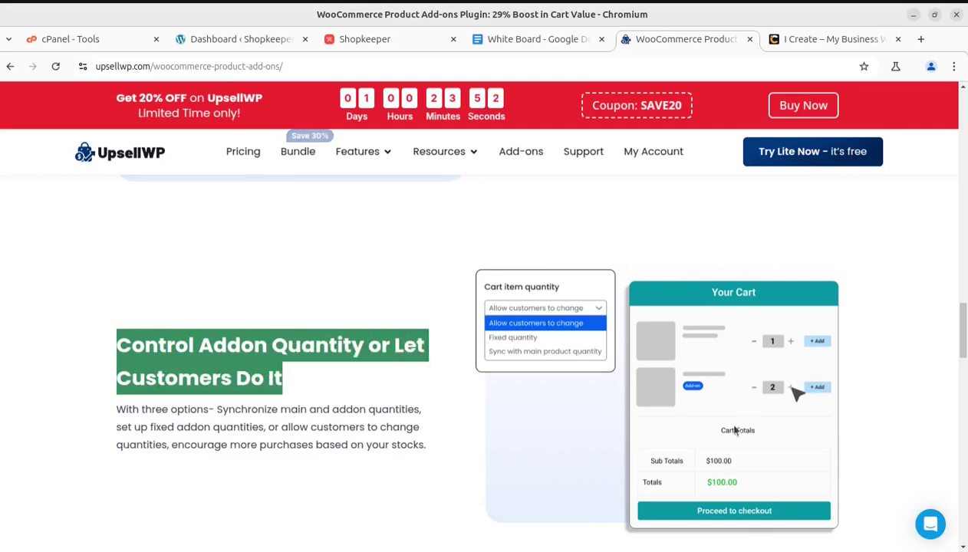
scroll(732, 429, down, 2)
scroll(502, 375, up, 2)
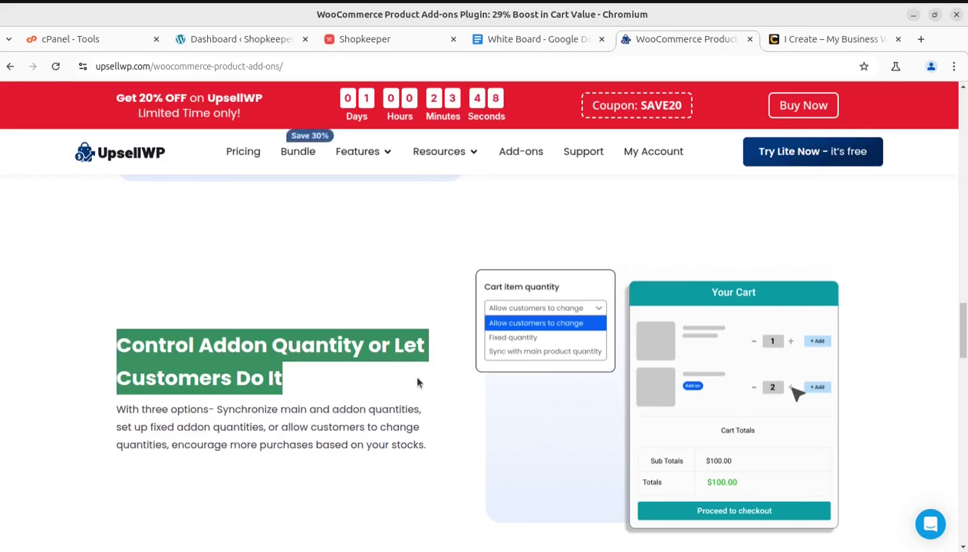
scroll(389, 380, down, 5)
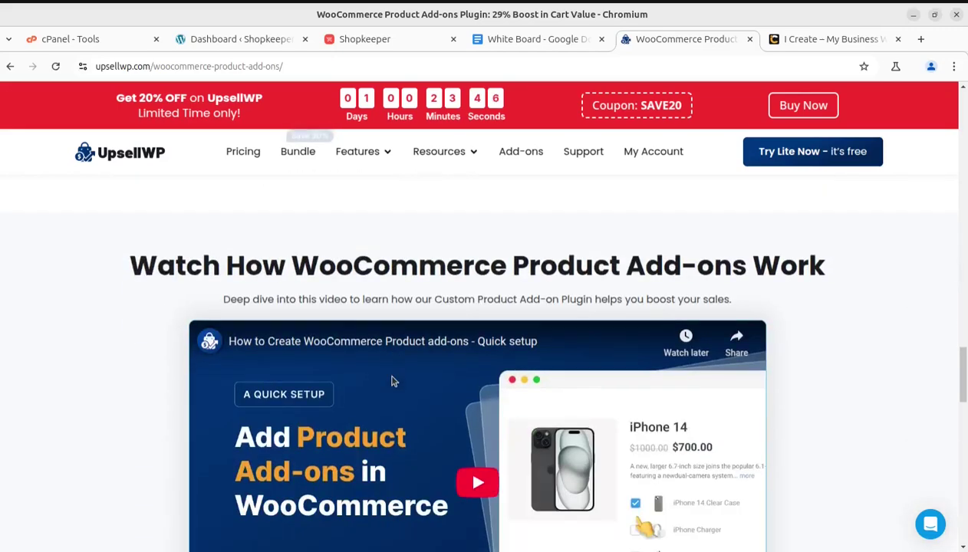
scroll(391, 381, down, 3)
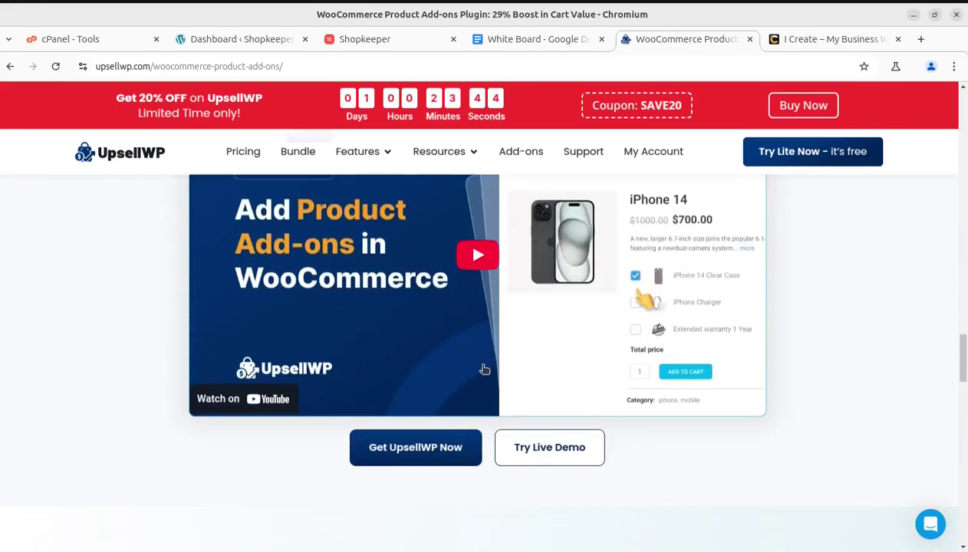
scroll(443, 359, up, 2)
scroll(444, 360, down, 5)
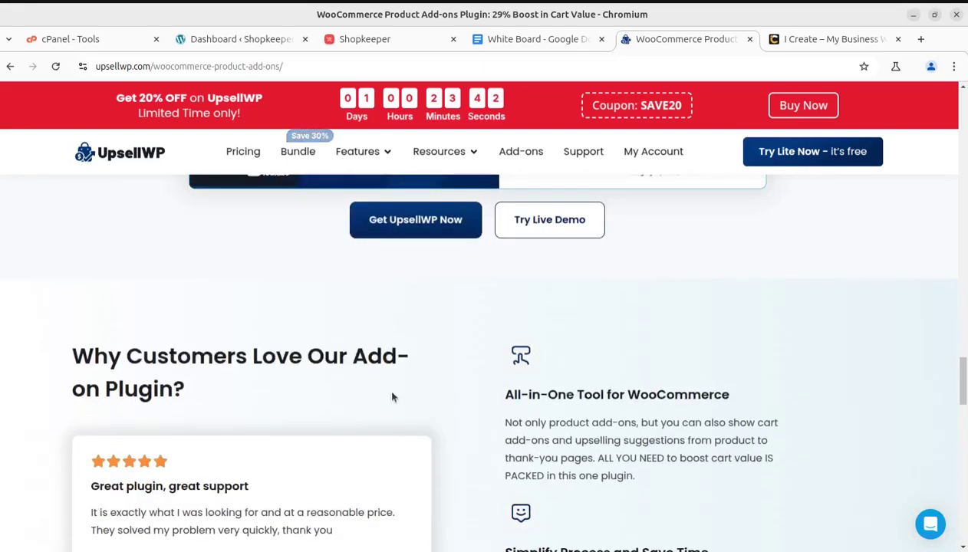
scroll(255, 391, down, 1)
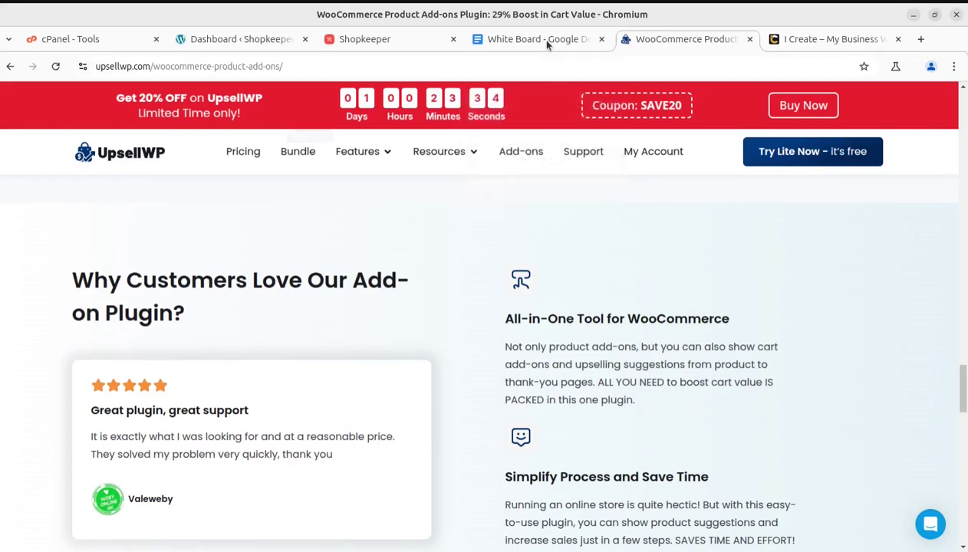
click(240, 39)
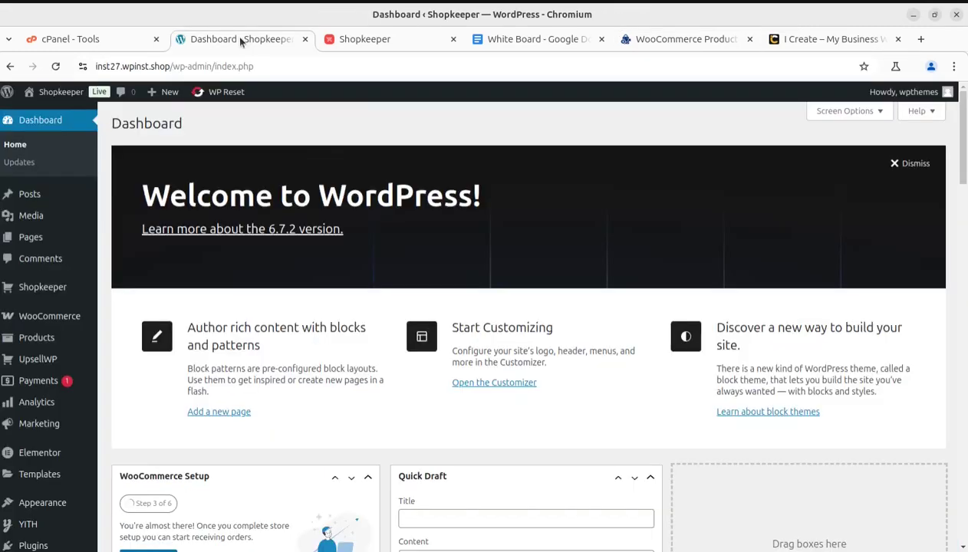
Go to Plugins > Installed Plugins and scroll down to UpsellWP
mouse_move(44, 426)
scroll(23, 460, down, 2)
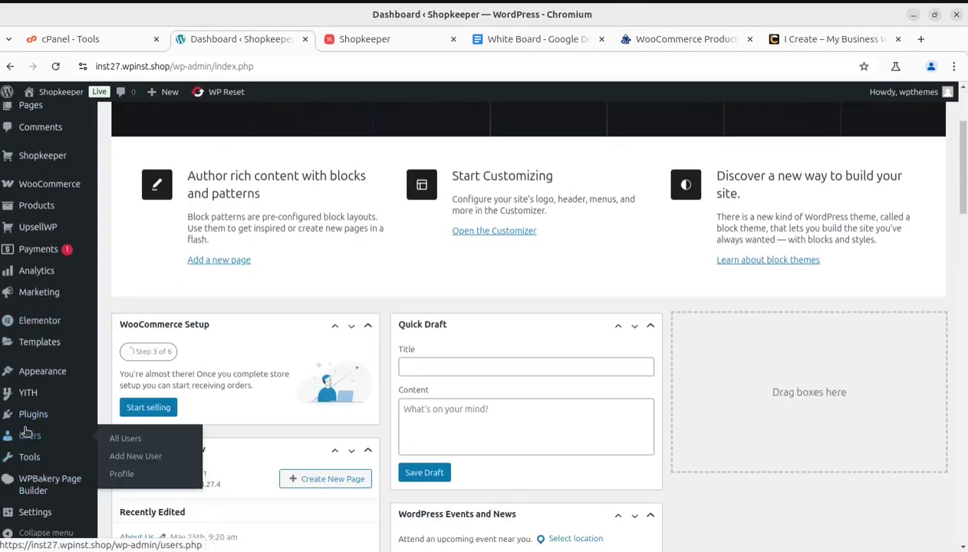
mouse_move(88, 416)
click(119, 418)
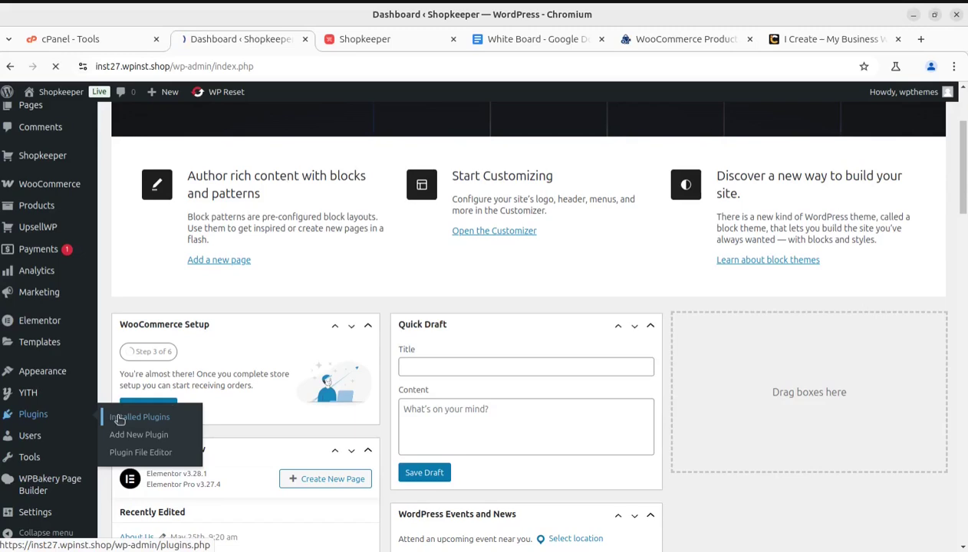
scroll(307, 404, down, 2)
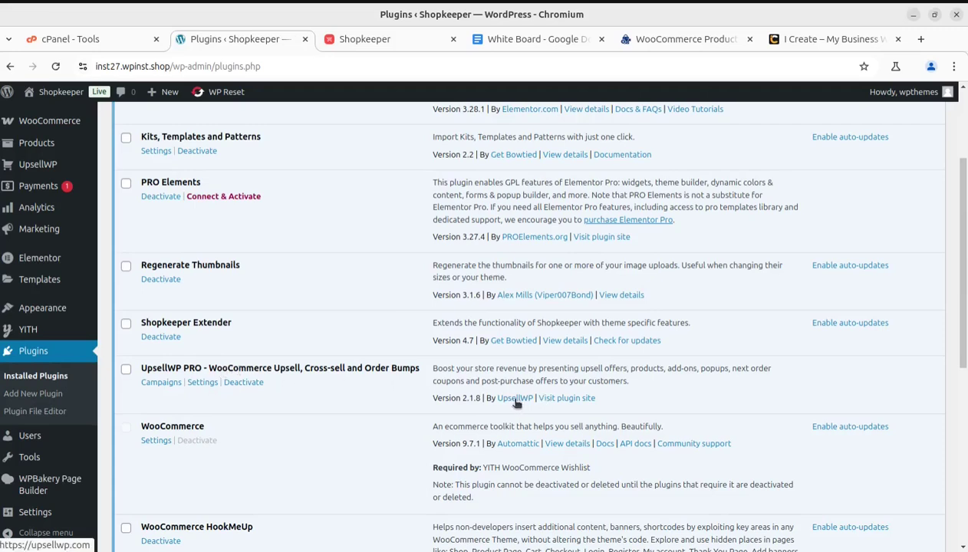
Visit and close the UpsellWP plugin website, then open UpsellWP PRO Campaigns
click(564, 398)
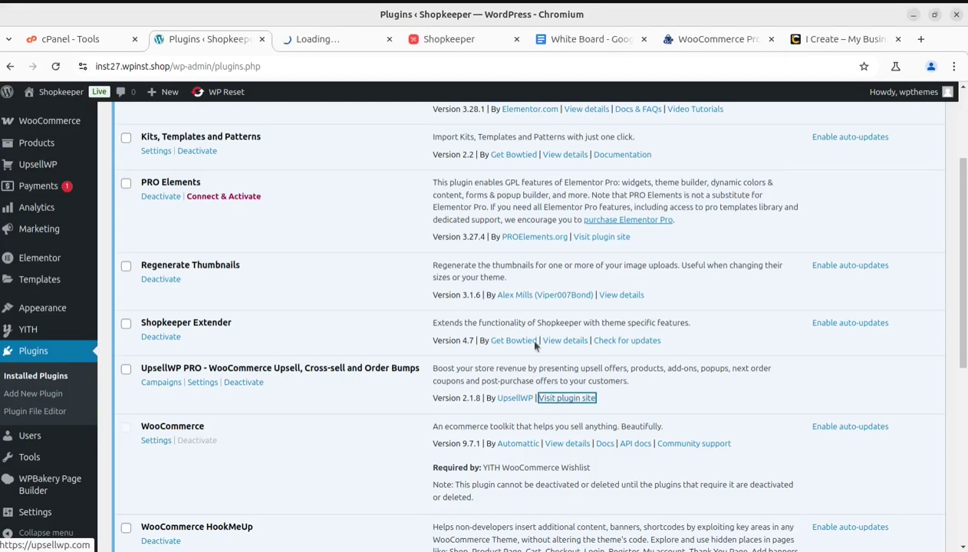
click(328, 40)
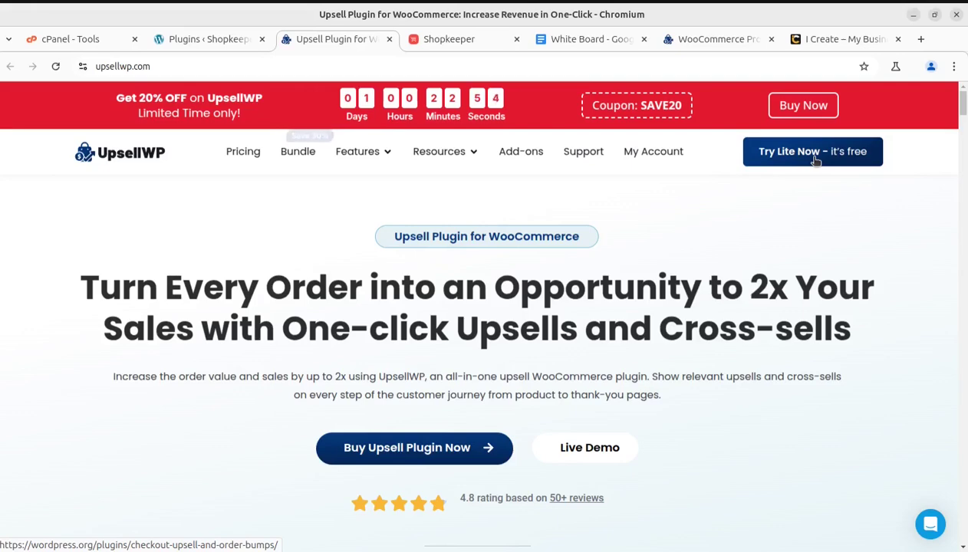
click(390, 41)
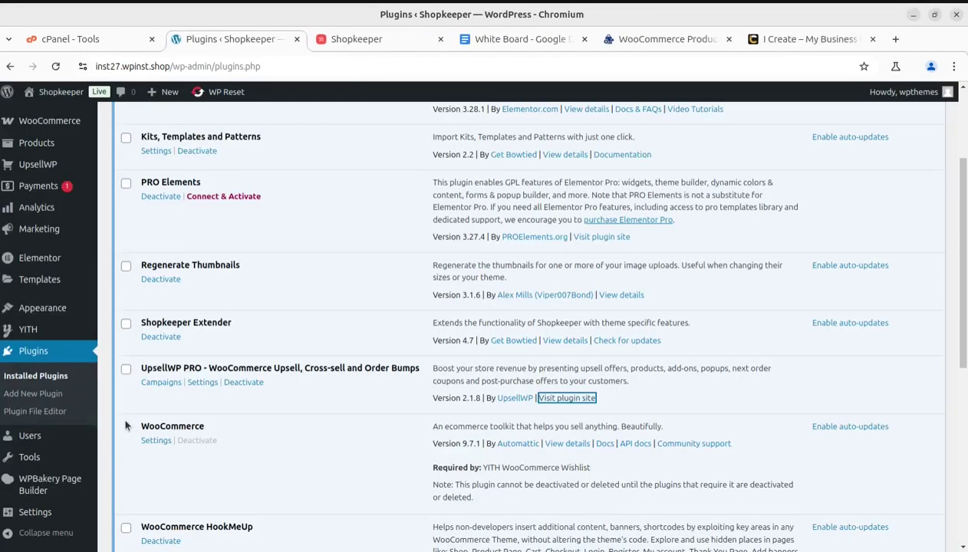
click(161, 383)
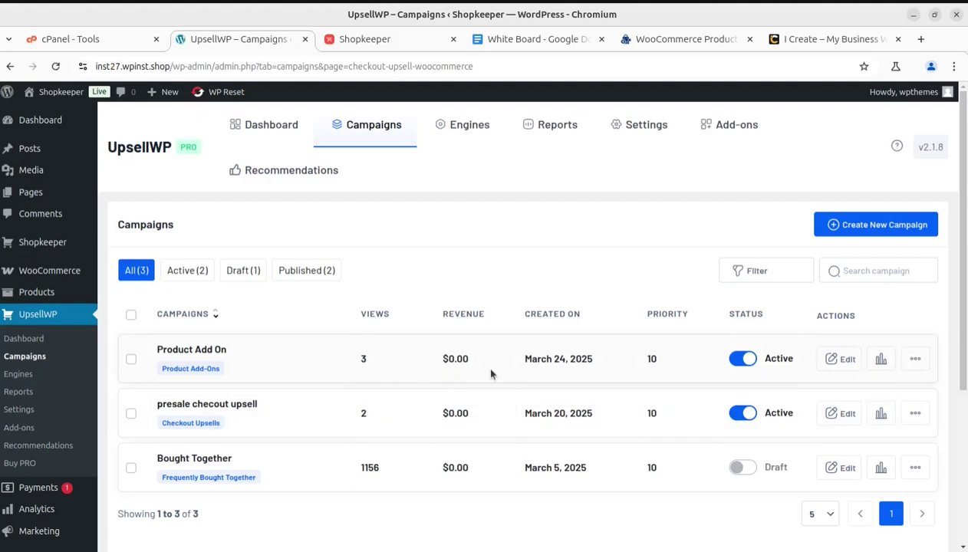
Edit the Product Add On campaign, browse the filter types, and close without adding one beyond All Products
click(840, 360)
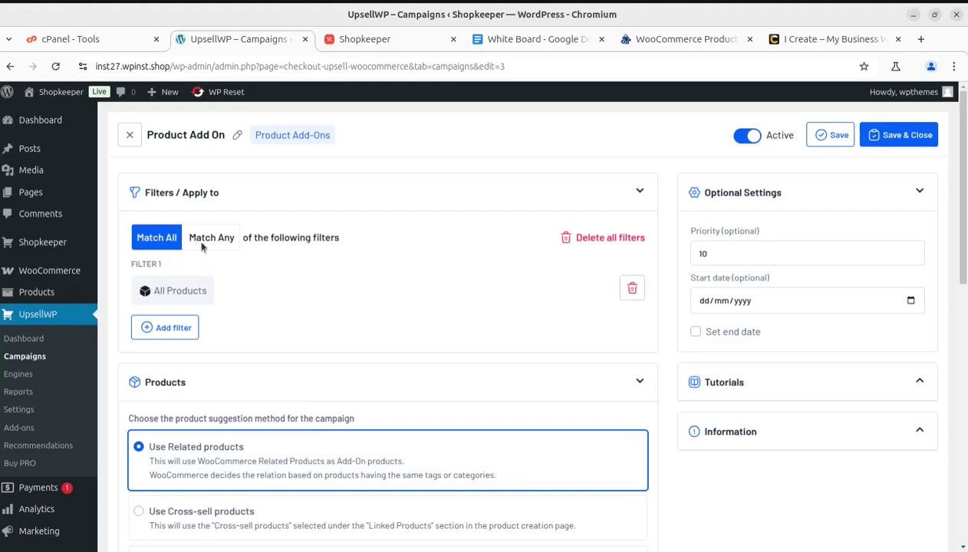
click(163, 328)
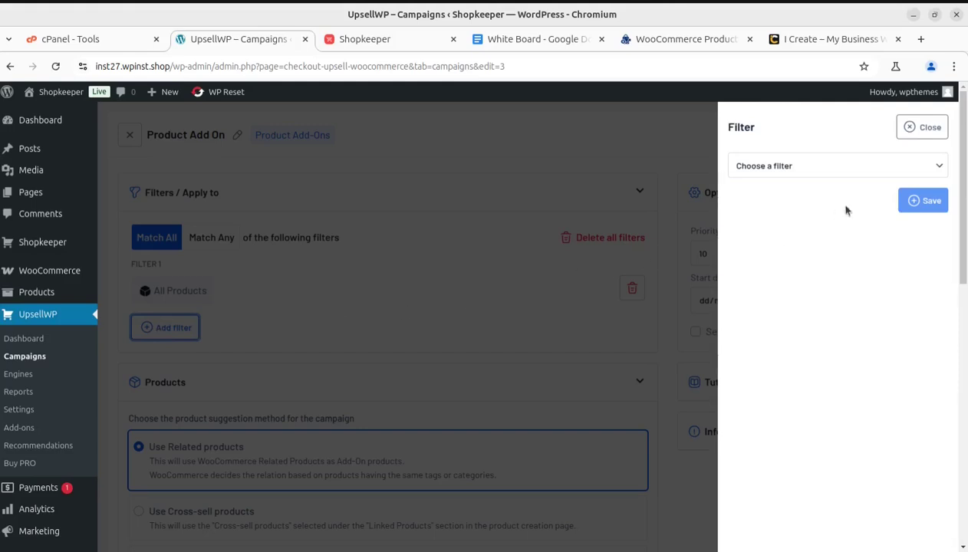
click(867, 166)
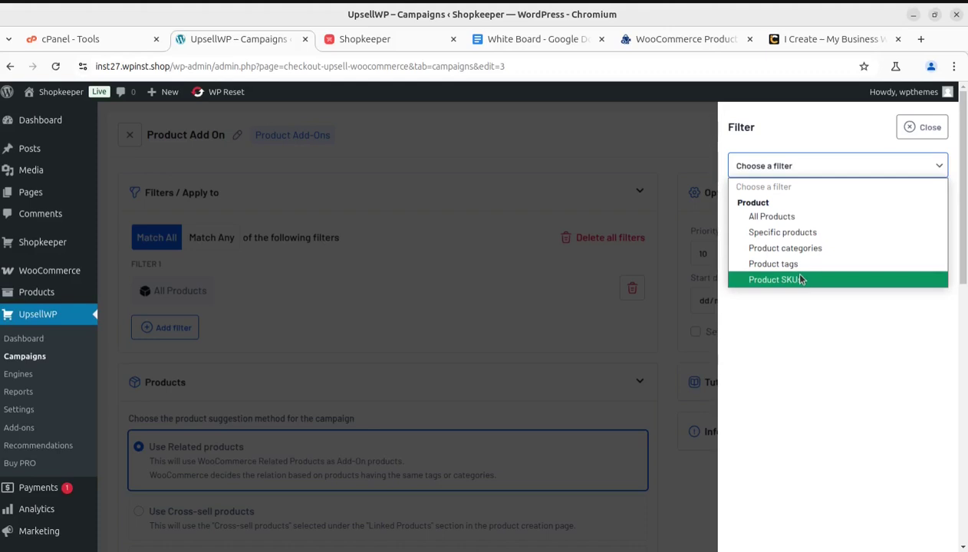
click(908, 130)
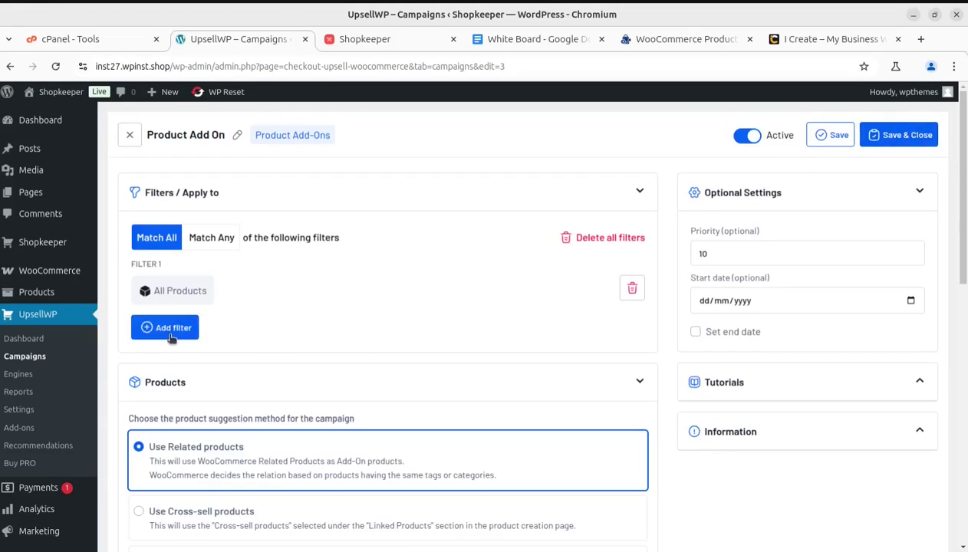
In the Products section, change the add-on source from Cross-sell products to Custom products
scroll(391, 364, down, 4)
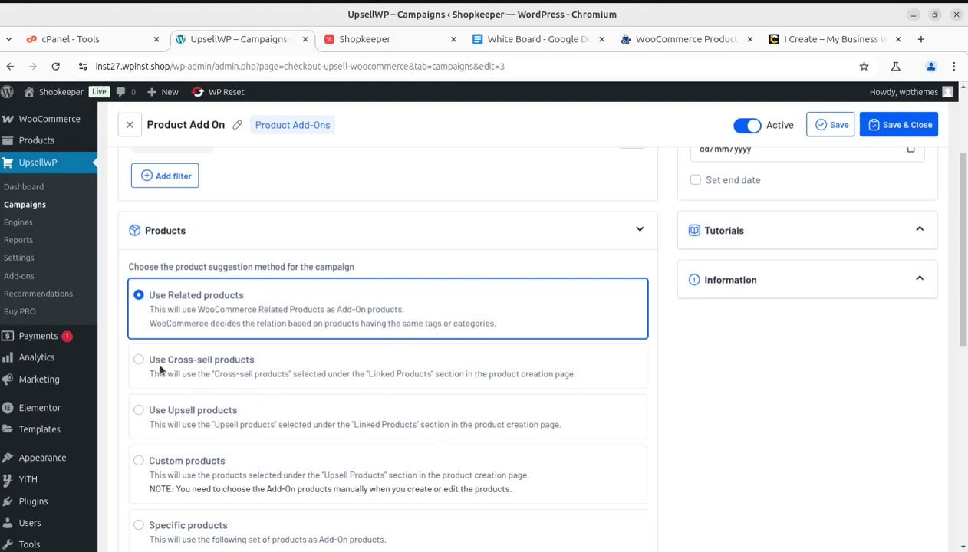
drag(148, 358, 254, 360)
drag(151, 412, 259, 415)
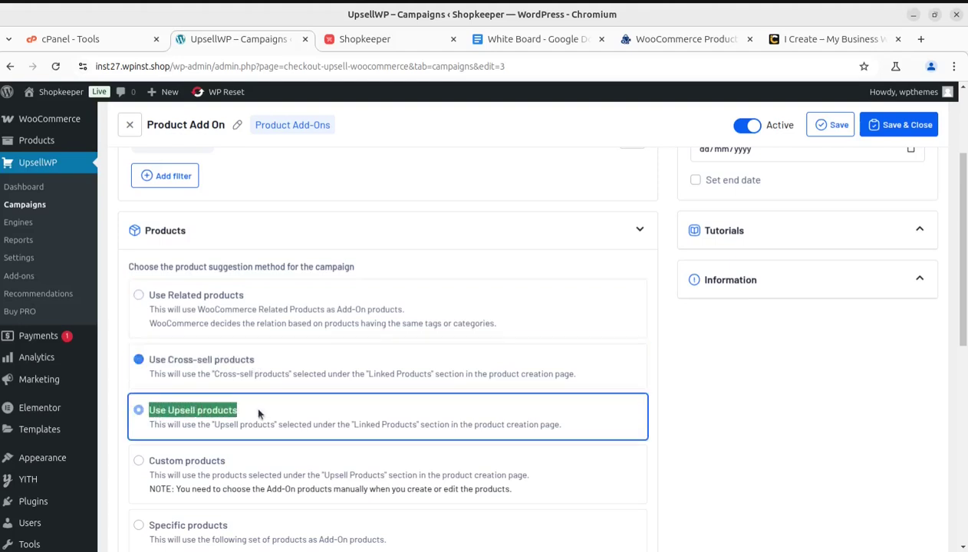
scroll(246, 410, down, 2)
drag(148, 386, 230, 390)
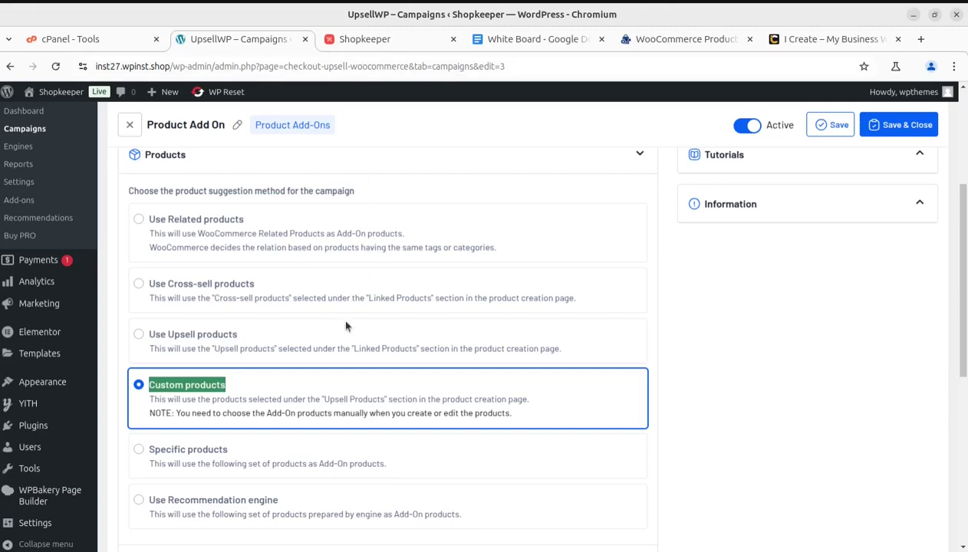
click(355, 40)
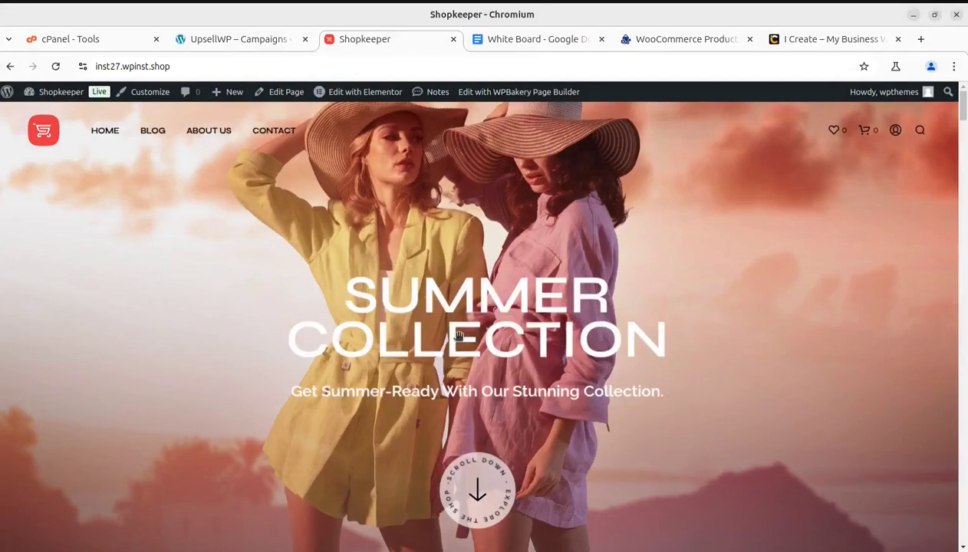
scroll(458, 339, down, 5)
scroll(458, 339, down, 4)
scroll(424, 409, down, 5)
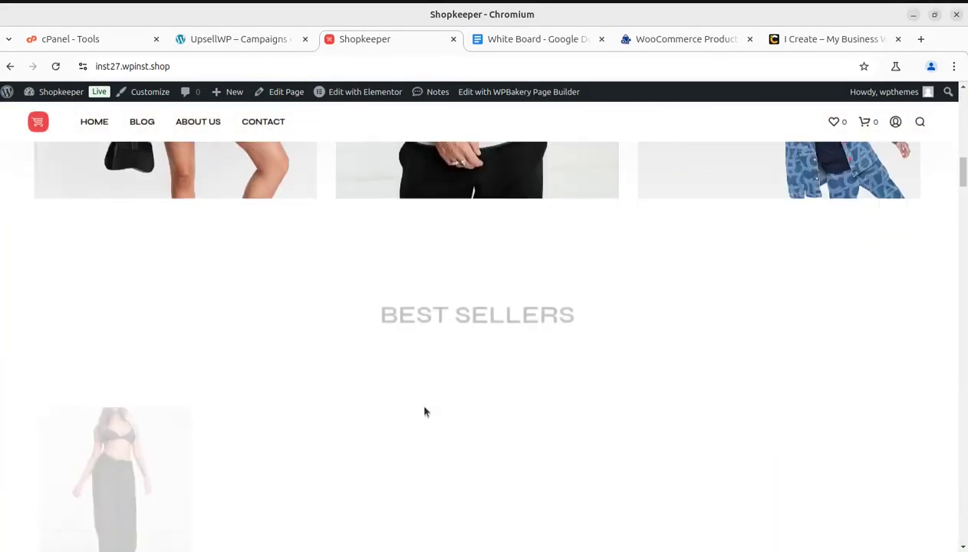
scroll(419, 375, down, 3)
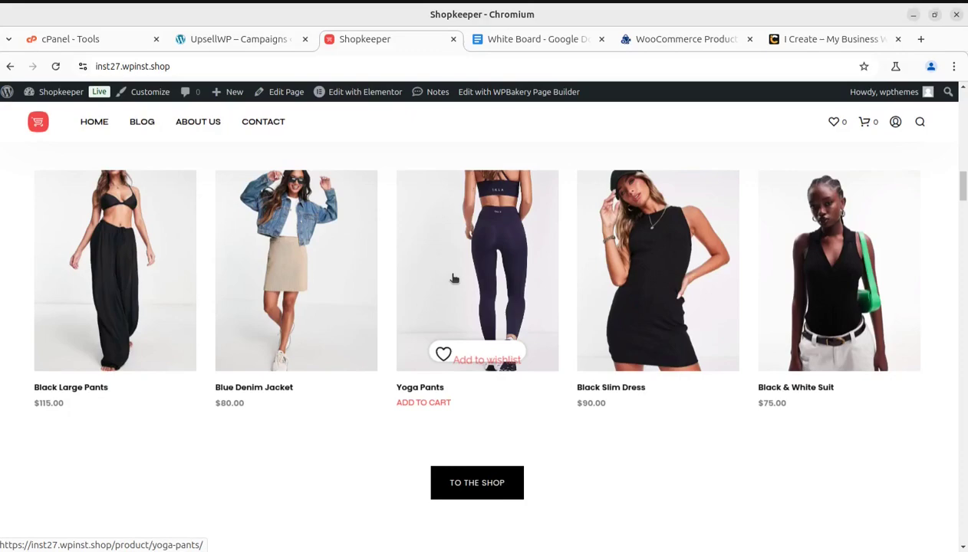
scroll(452, 277, up, 8)
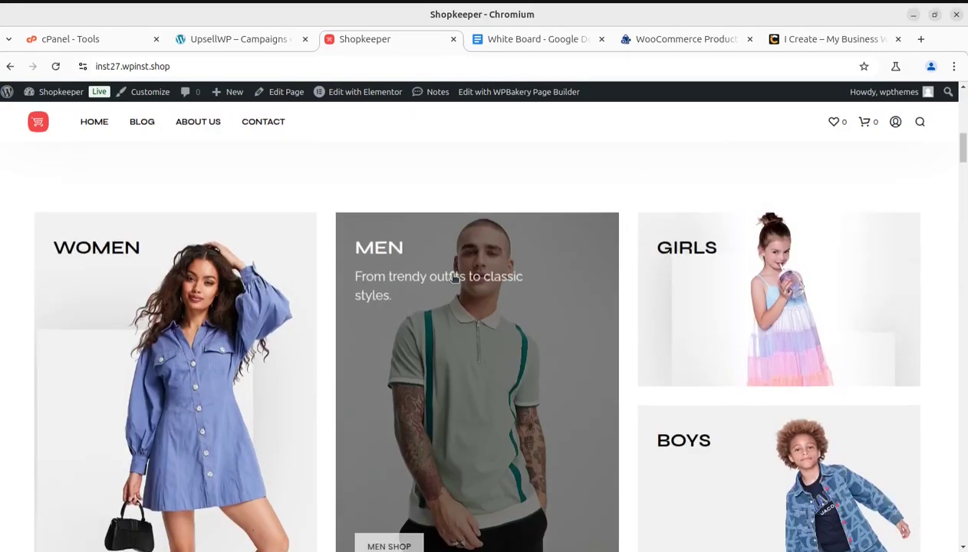
scroll(453, 278, up, 4)
scroll(452, 279, up, 4)
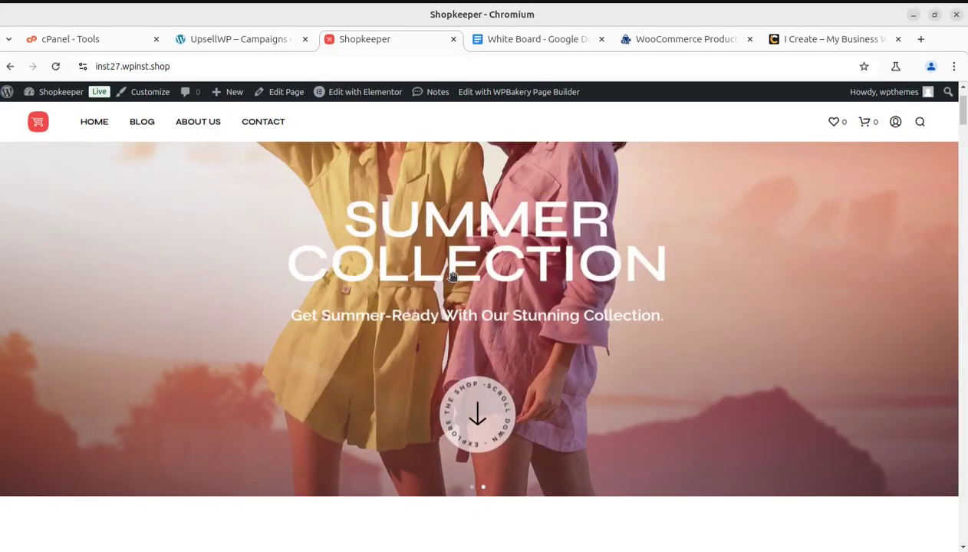
scroll(454, 386, down, 2)
scroll(454, 386, down, 3)
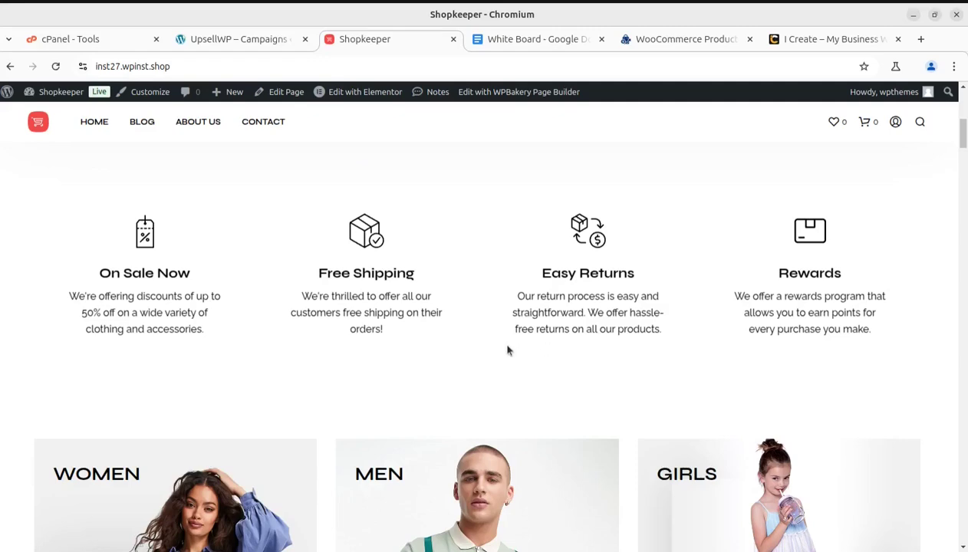
scroll(507, 351, down, 4)
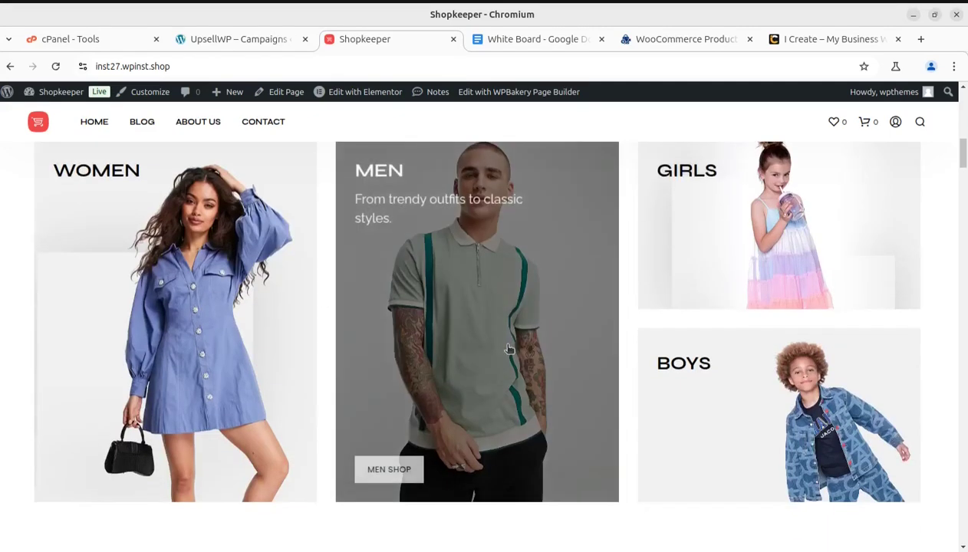
click(240, 39)
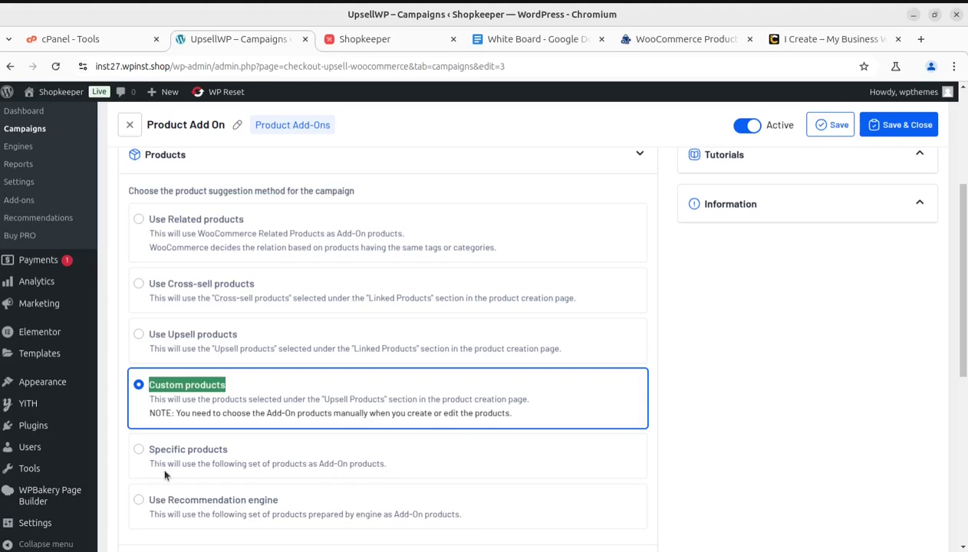
Try the Specific products and Recommendation engine add-on sources and browse their pickers
scroll(196, 481, down, 2)
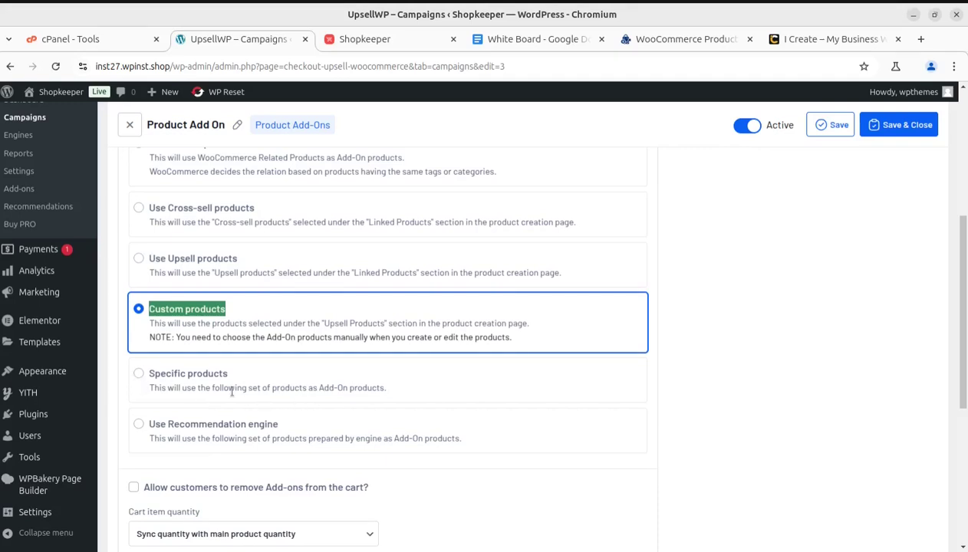
click(438, 393)
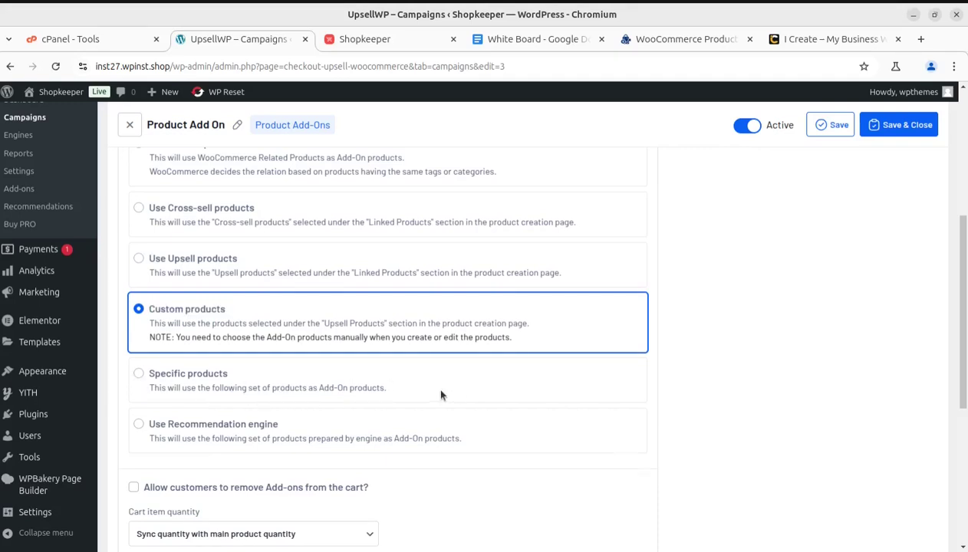
click(184, 410)
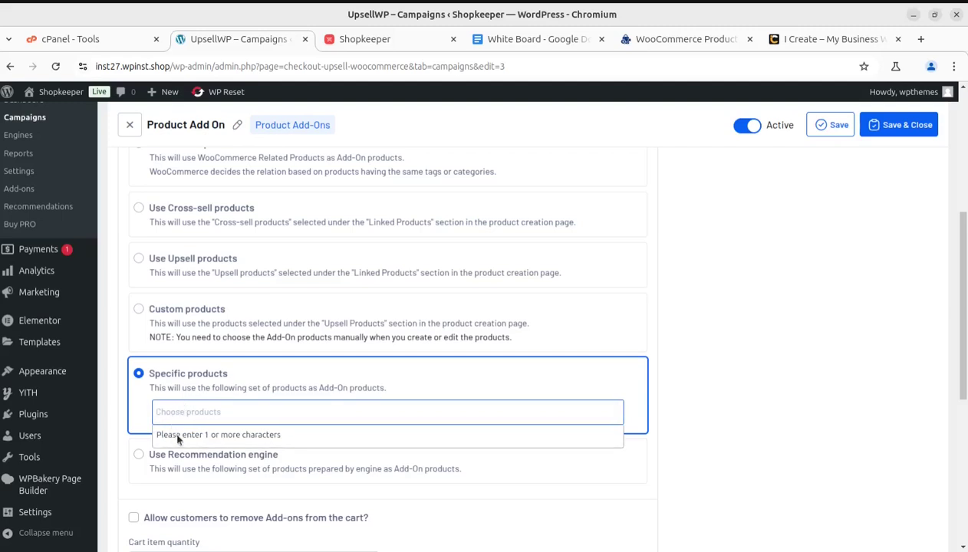
click(139, 457)
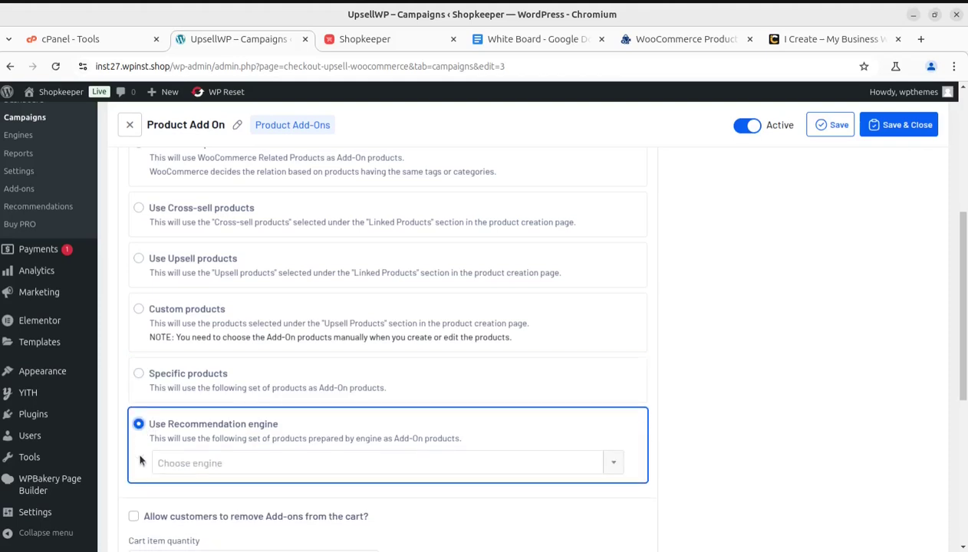
click(192, 462)
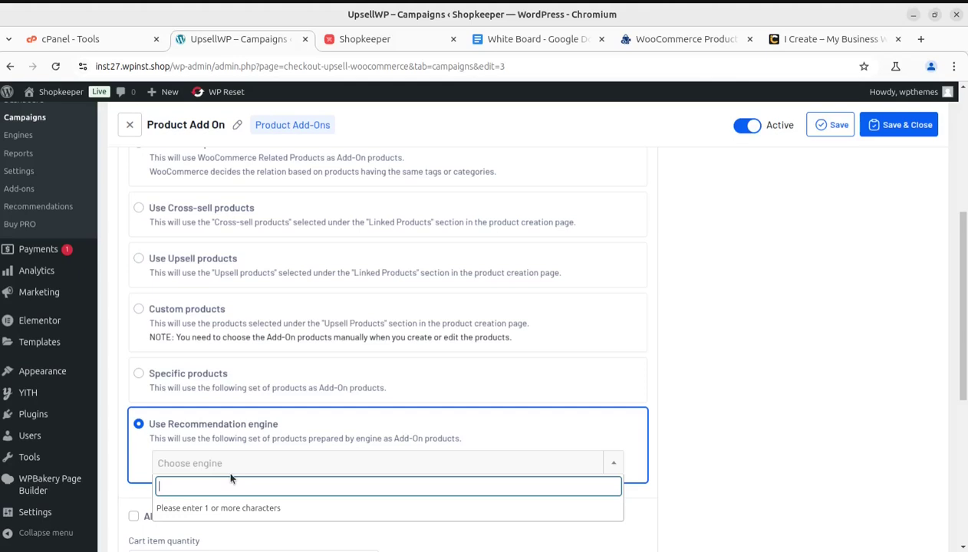
click(523, 389)
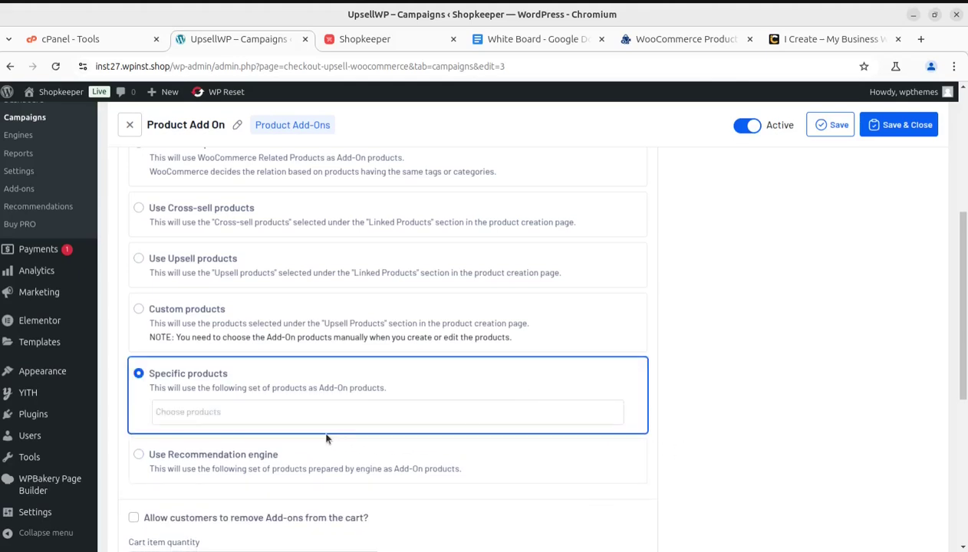
click(257, 460)
Toggle the remove-add-ons-from-cart option and select Use Related products as the add-on source
scroll(268, 483, down, 3)
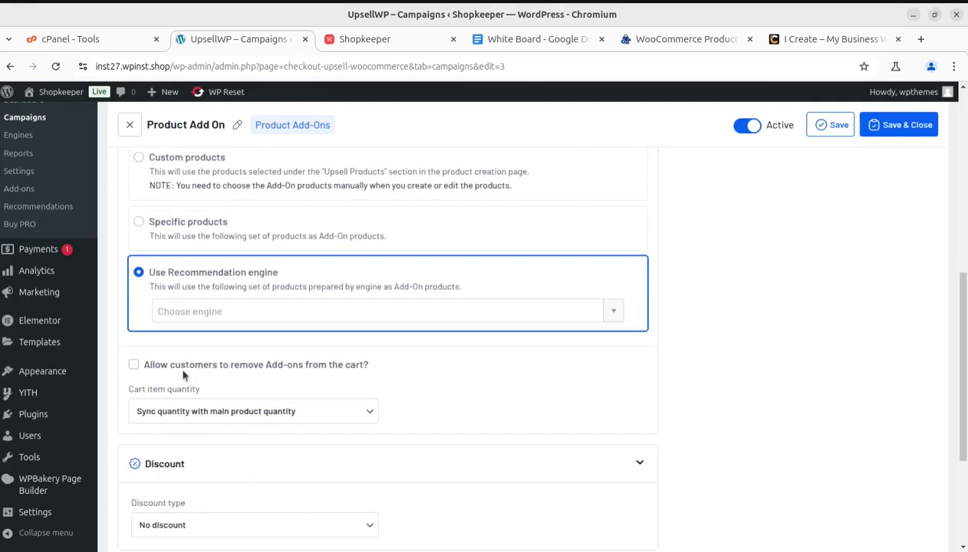
click(133, 365)
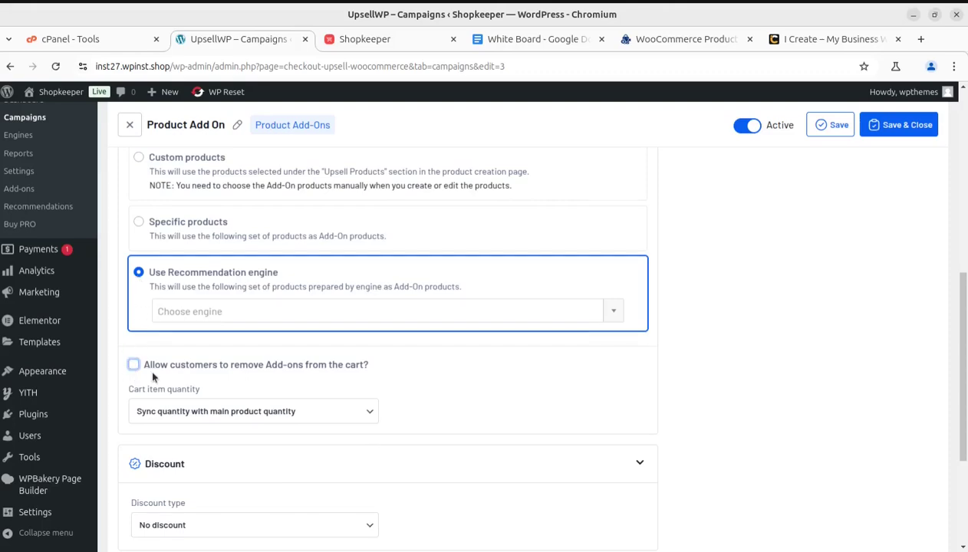
scroll(151, 375, up, 5)
click(136, 372)
scroll(203, 366, down, 5)
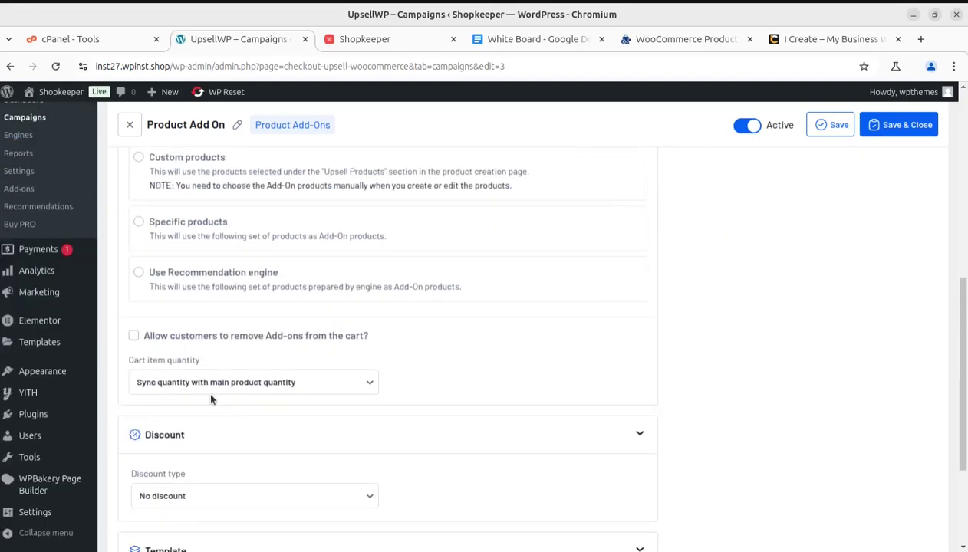
scroll(199, 407, down, 1)
click(640, 359)
click(640, 361)
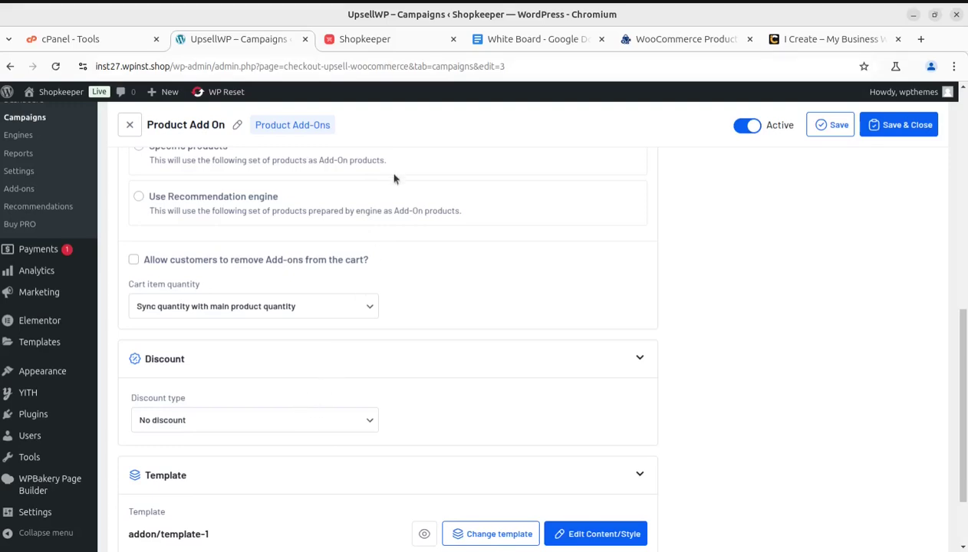
Preview the Blue Denim Jacket product page on the Shopkeeper storefront
click(378, 40)
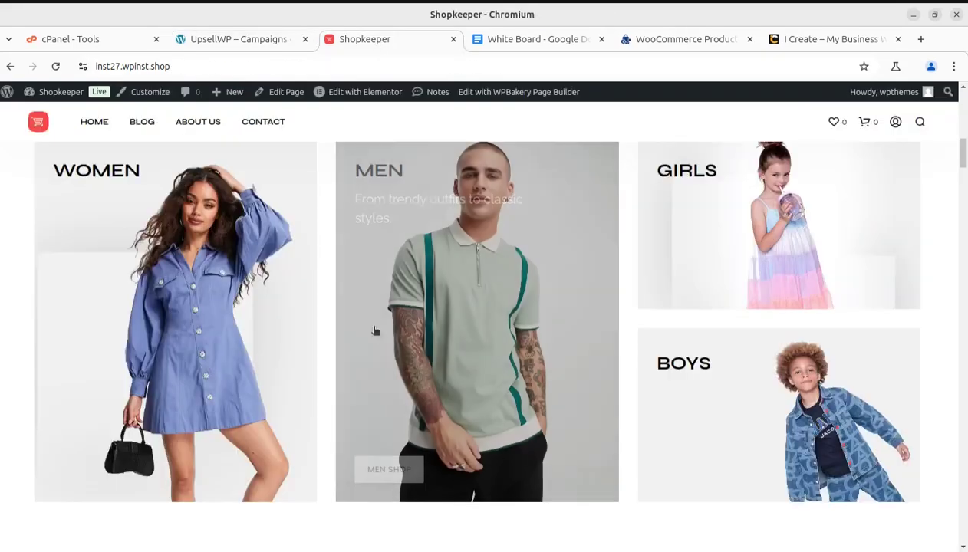
scroll(378, 270, down, 6)
click(289, 360)
scroll(548, 439, down, 4)
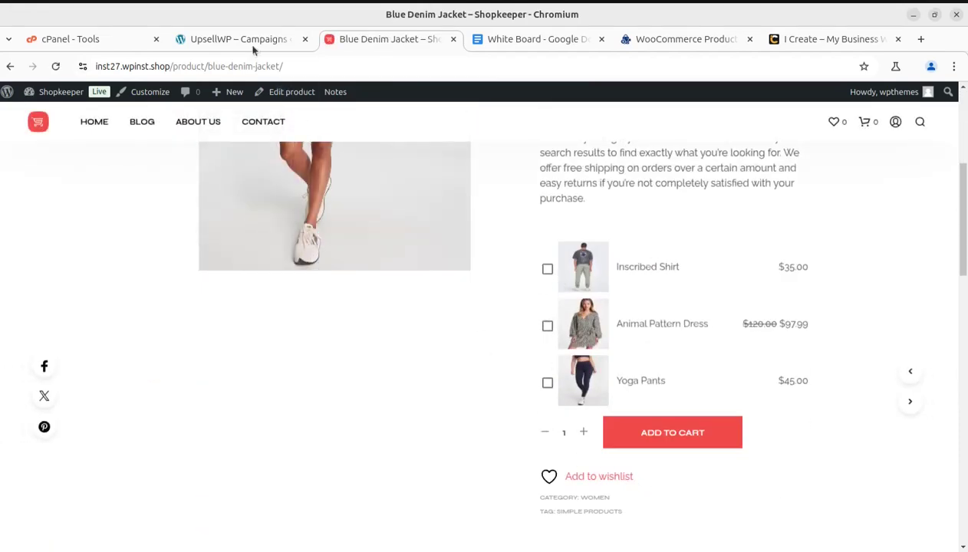
click(224, 40)
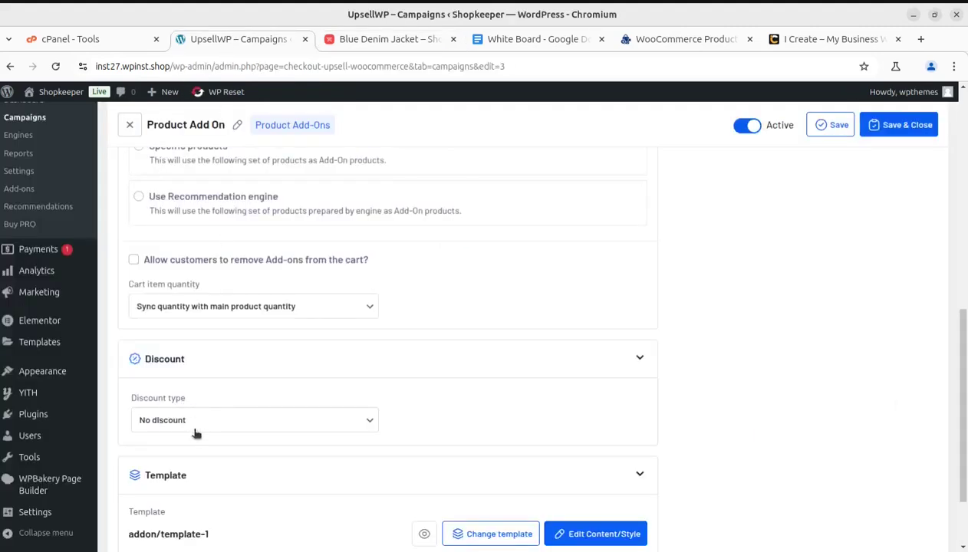
Set the Discount type to Free after trying Percentage and Fixed discount
click(196, 422)
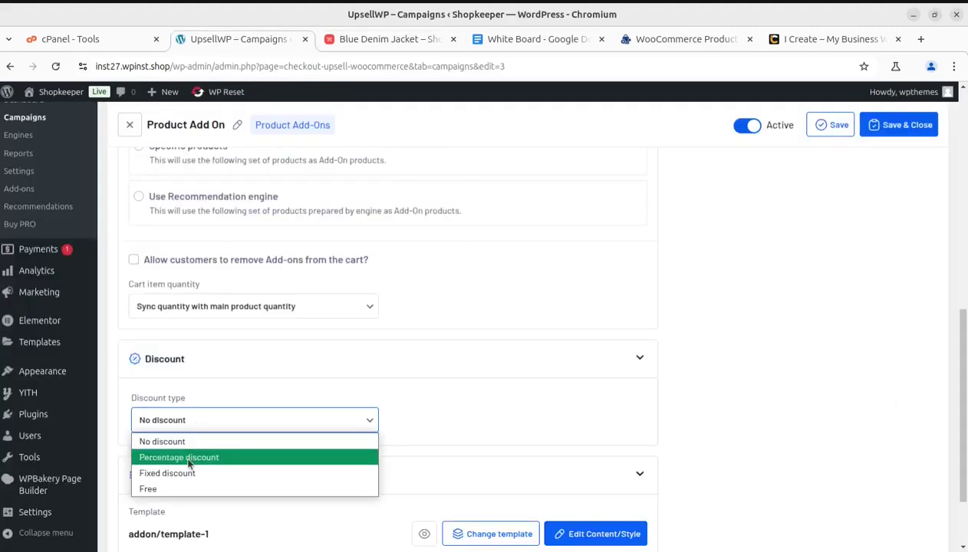
click(188, 463)
click(189, 421)
click(185, 472)
click(191, 417)
click(167, 487)
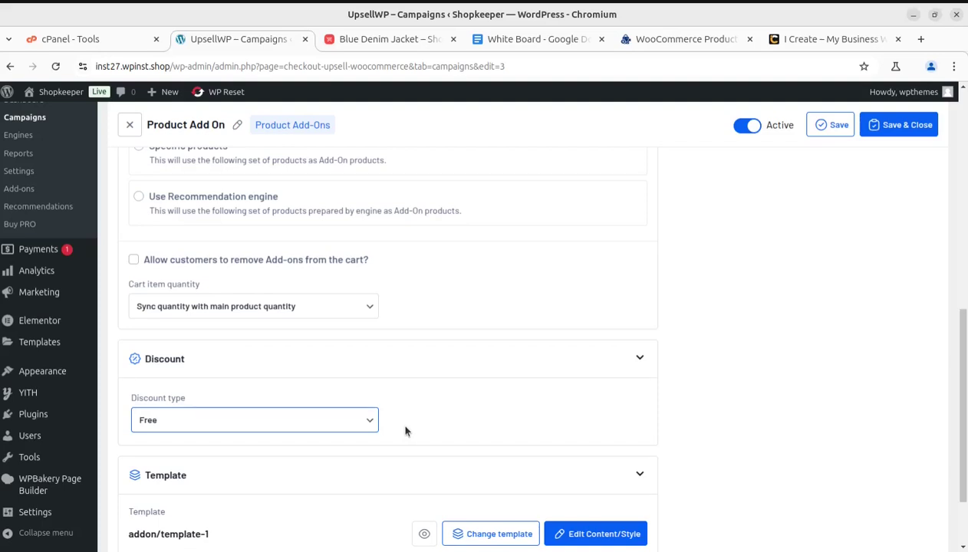
scroll(301, 456, down, 2)
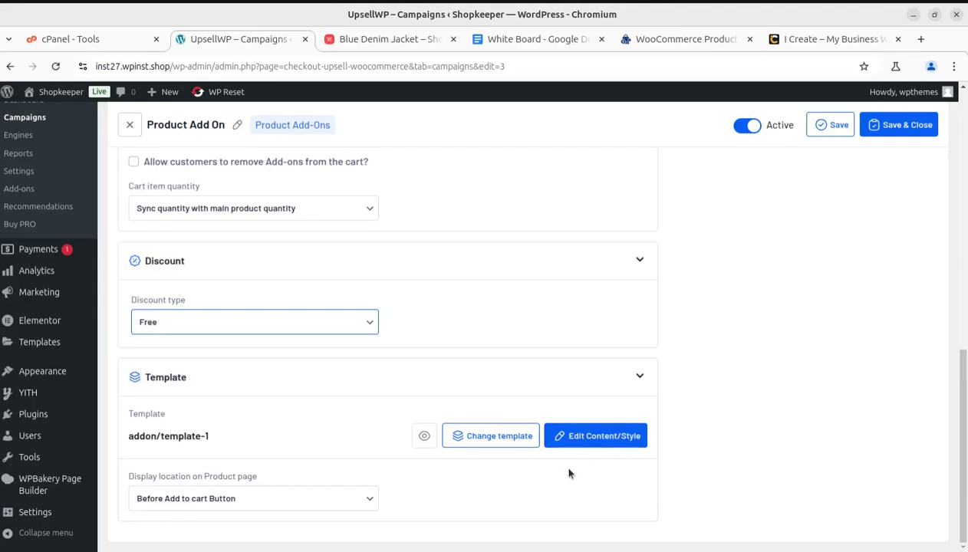
click(585, 442)
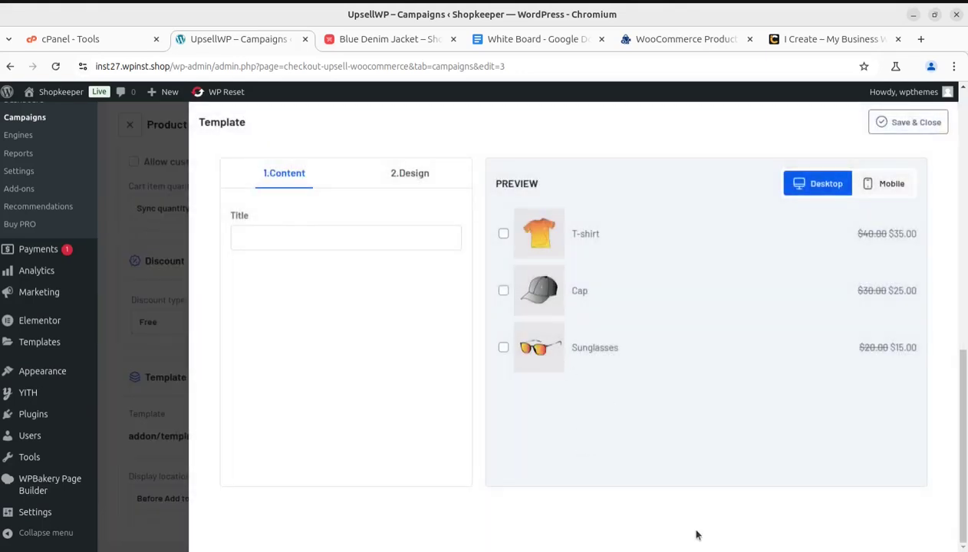
click(892, 191)
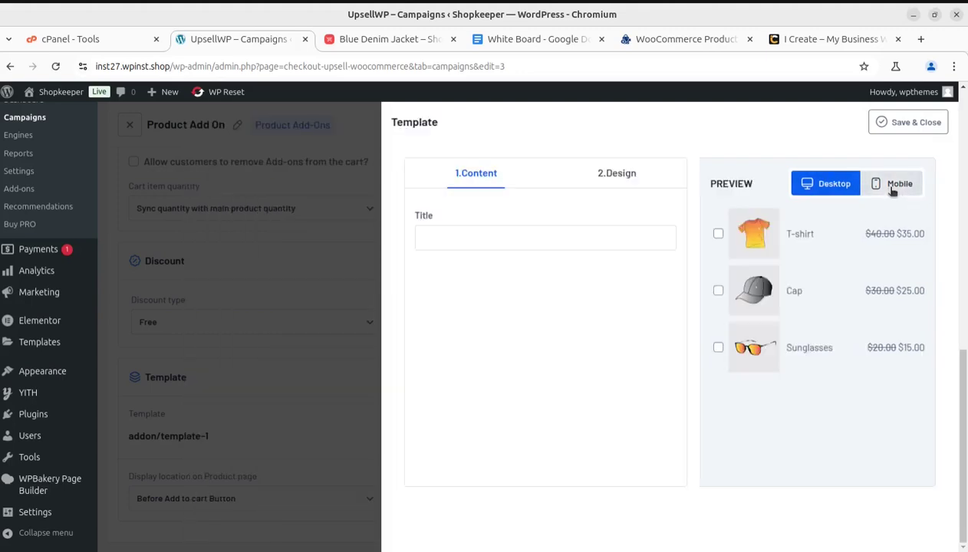
click(811, 191)
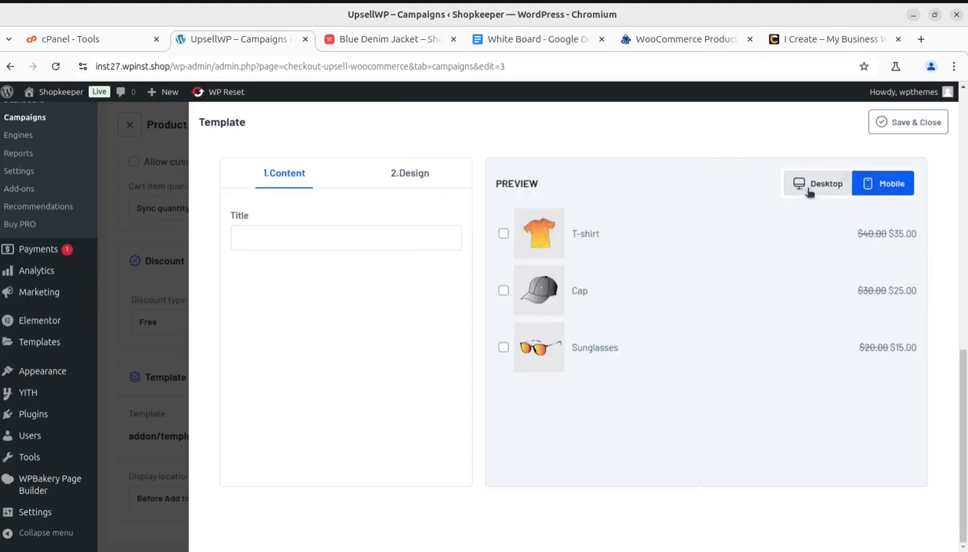
click(408, 178)
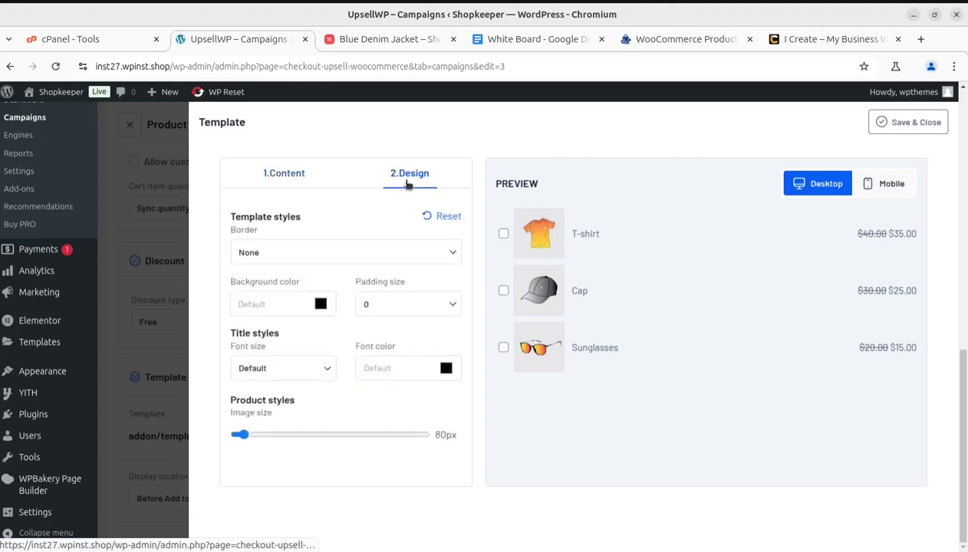
click(266, 173)
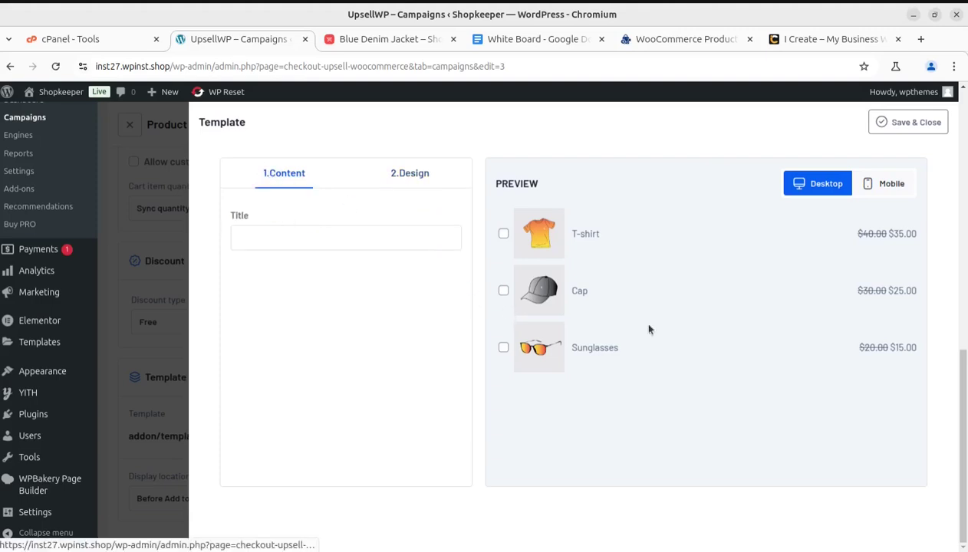
scroll(835, 234, up, 2)
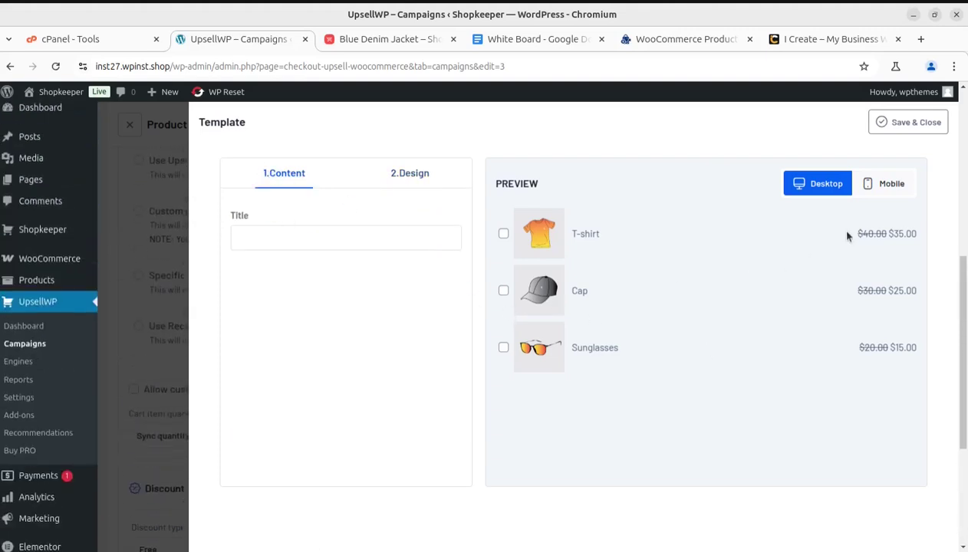
scroll(843, 307, down, 2)
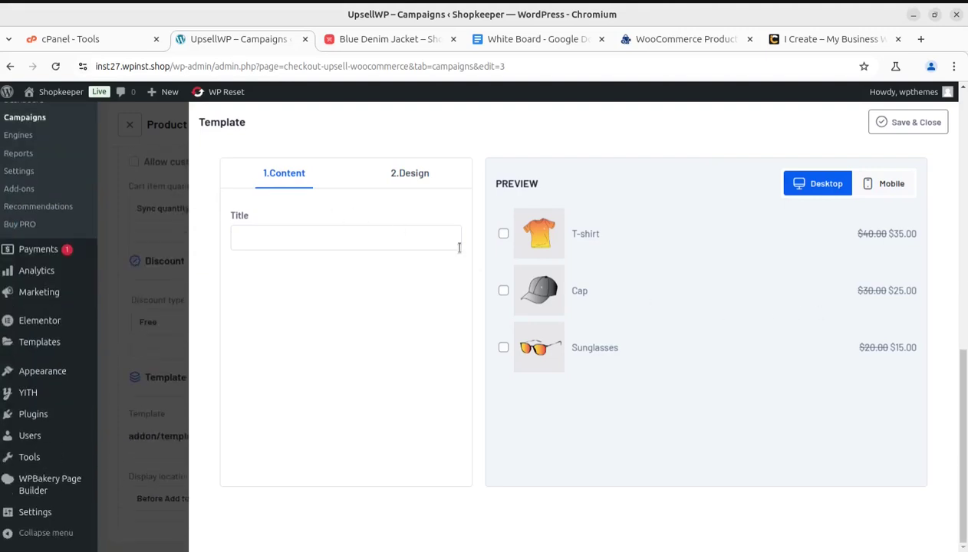
click(411, 181)
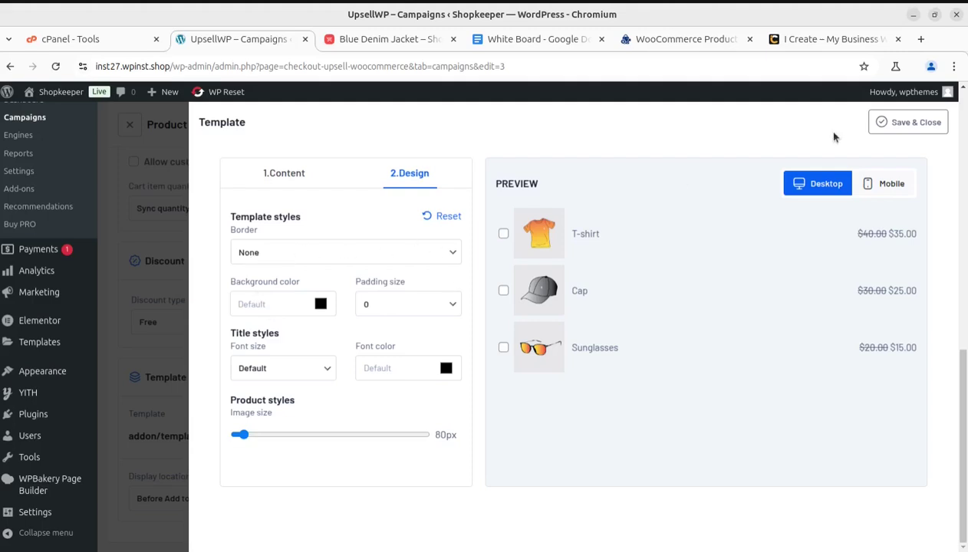
click(878, 122)
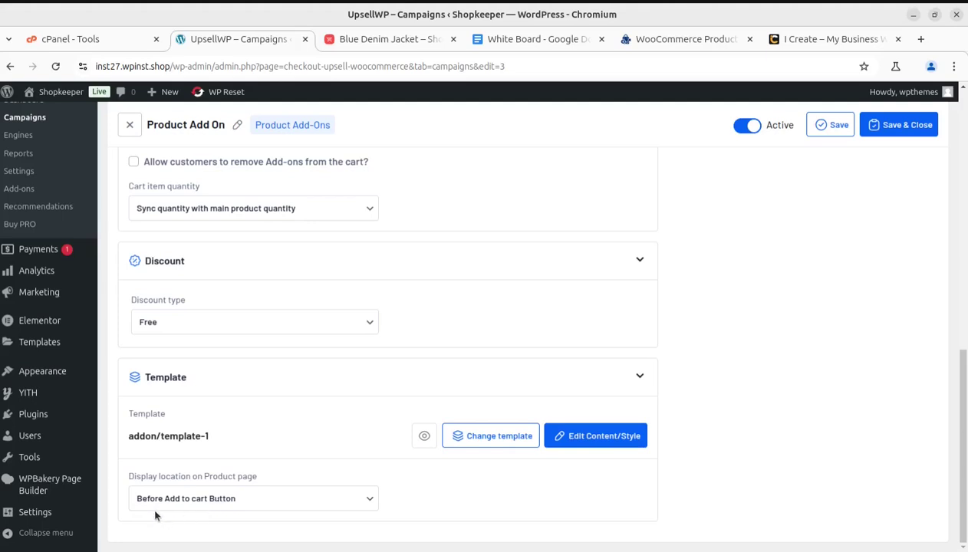
Set the add-ons to display after the Add to cart button and save the campaign
click(248, 504)
click(272, 491)
click(254, 498)
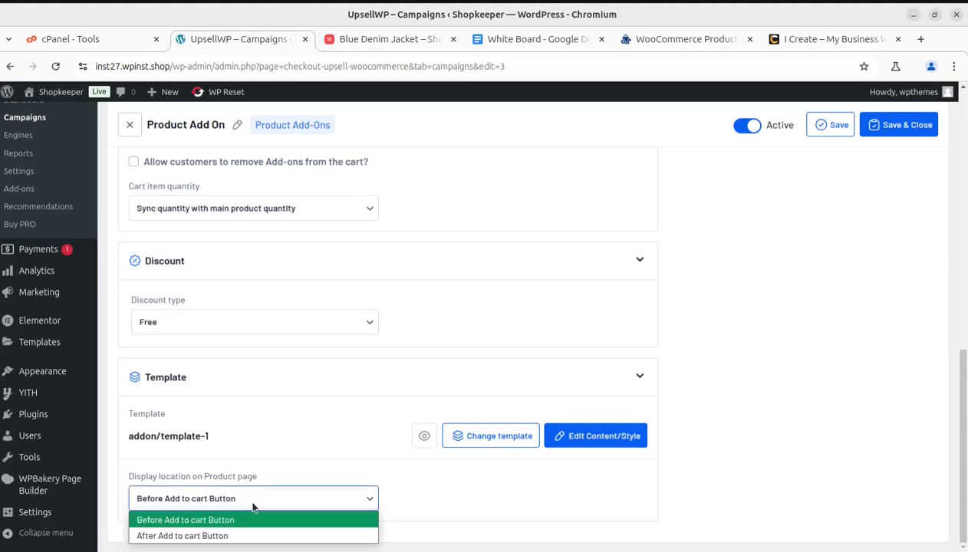
click(216, 537)
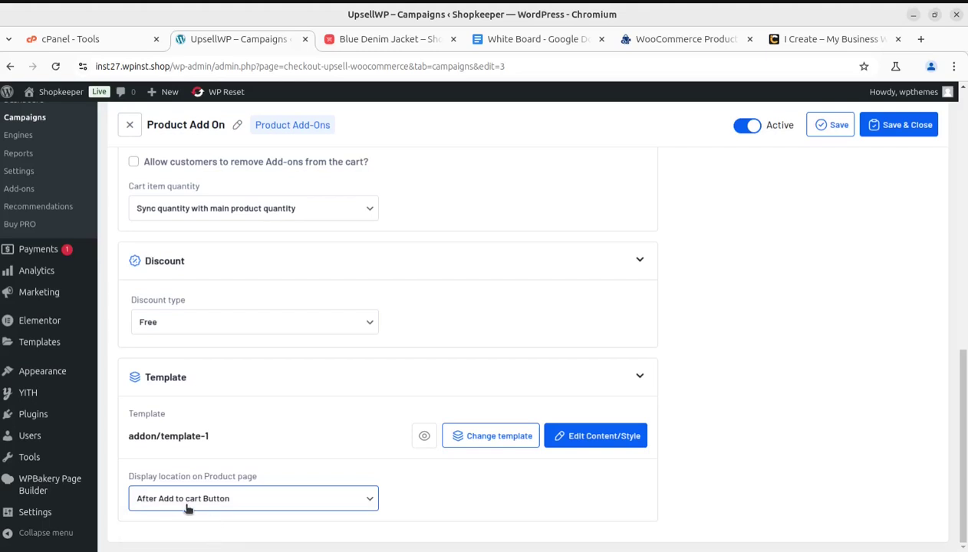
click(874, 125)
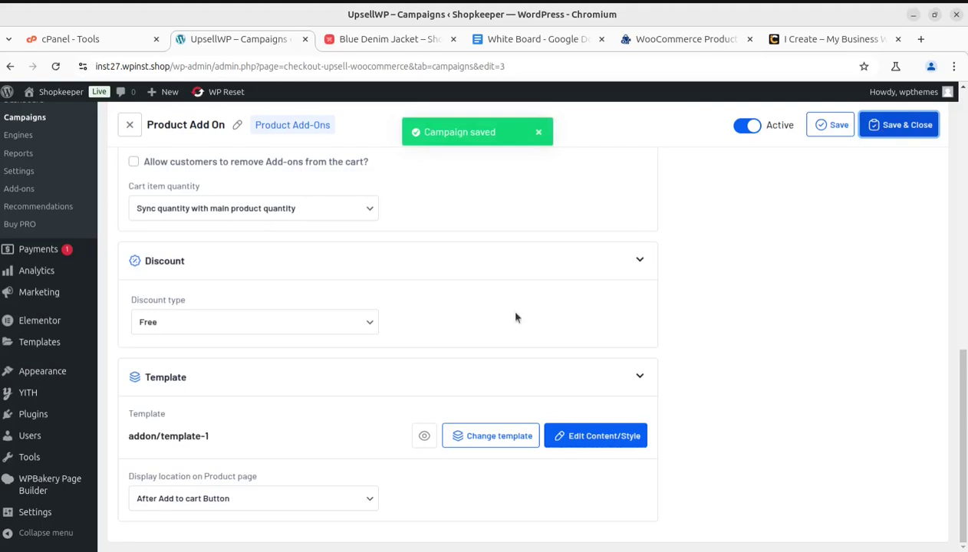
Reload the Blue Denim Jacket page to check the three free add-ons
click(366, 37)
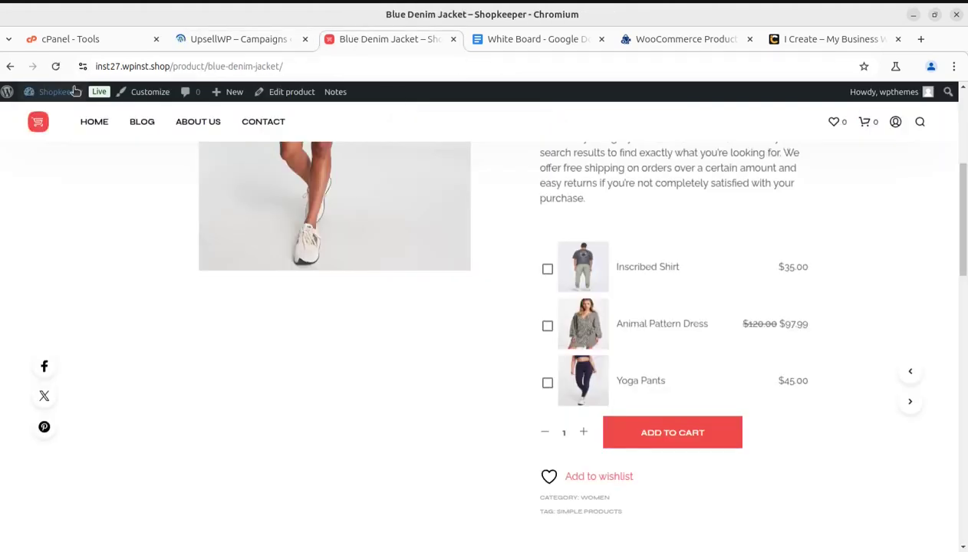
click(55, 68)
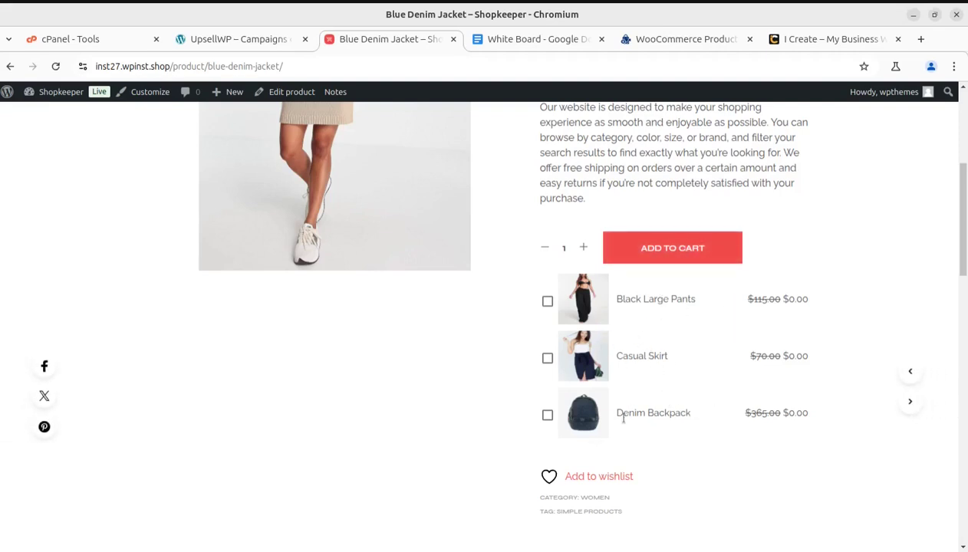
scroll(623, 418, down, 2)
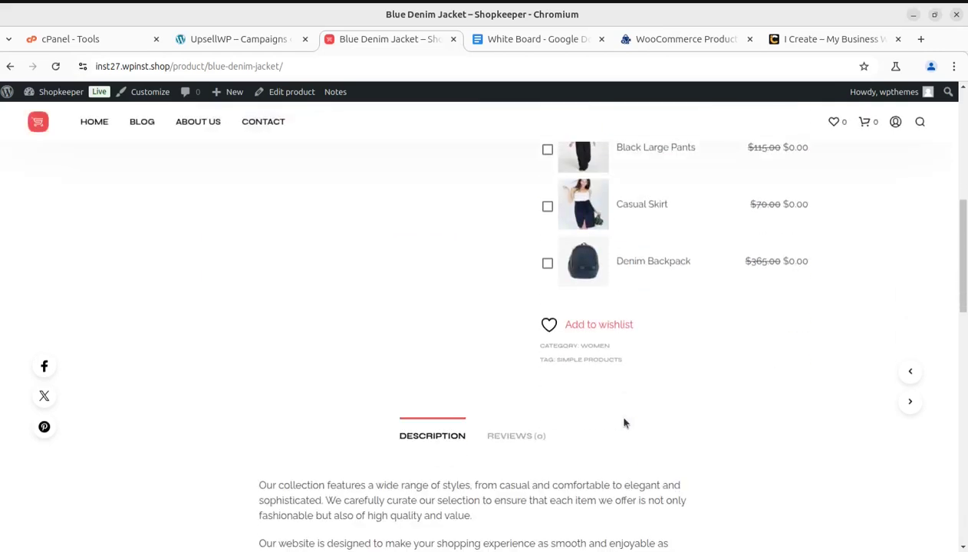
scroll(623, 423, up, 2)
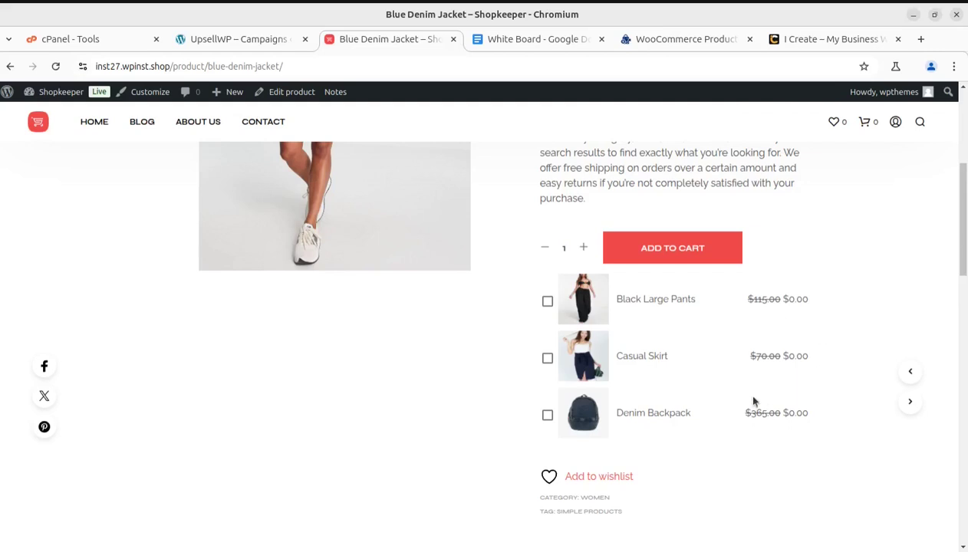
click(227, 38)
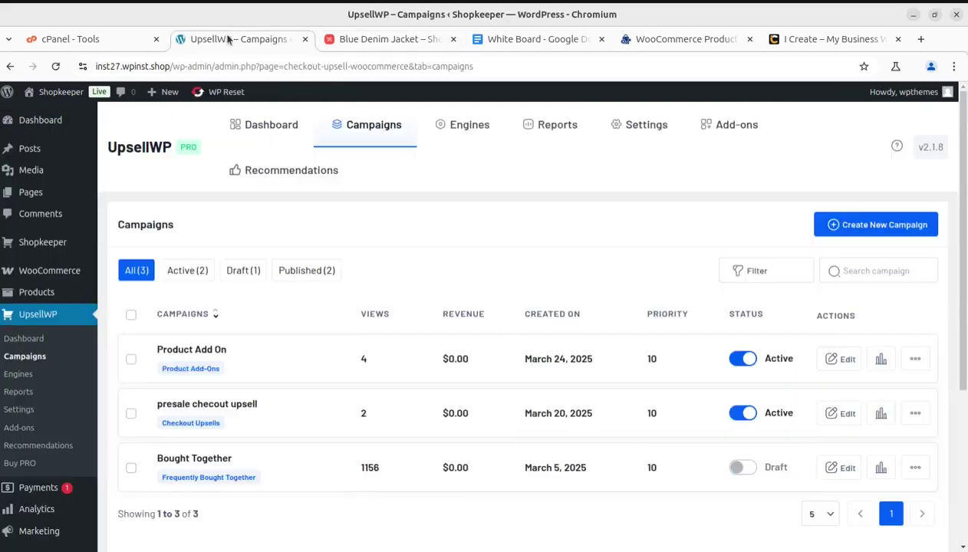
Reopen the Product Add On campaign for editing and load UpsellWP Settings in a new tab
scroll(470, 291, down, 1)
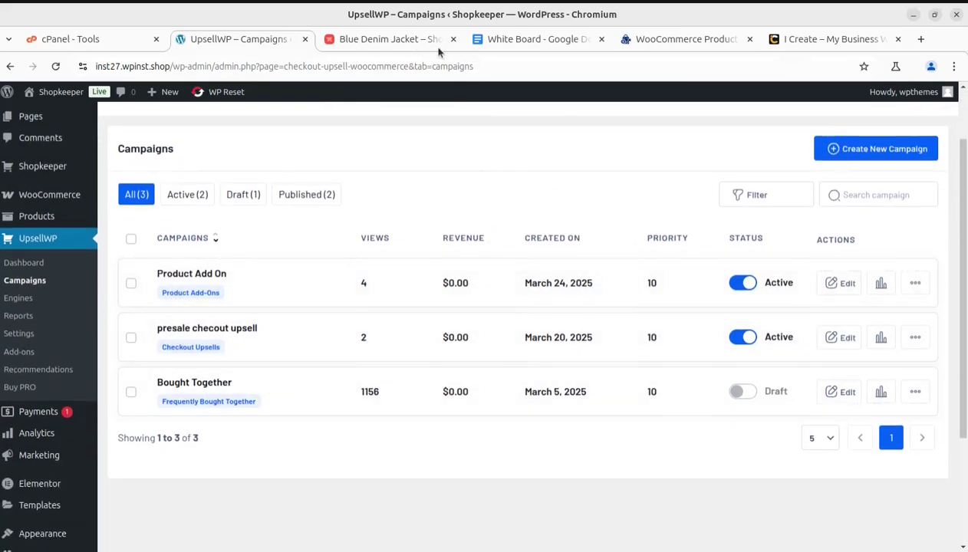
click(408, 42)
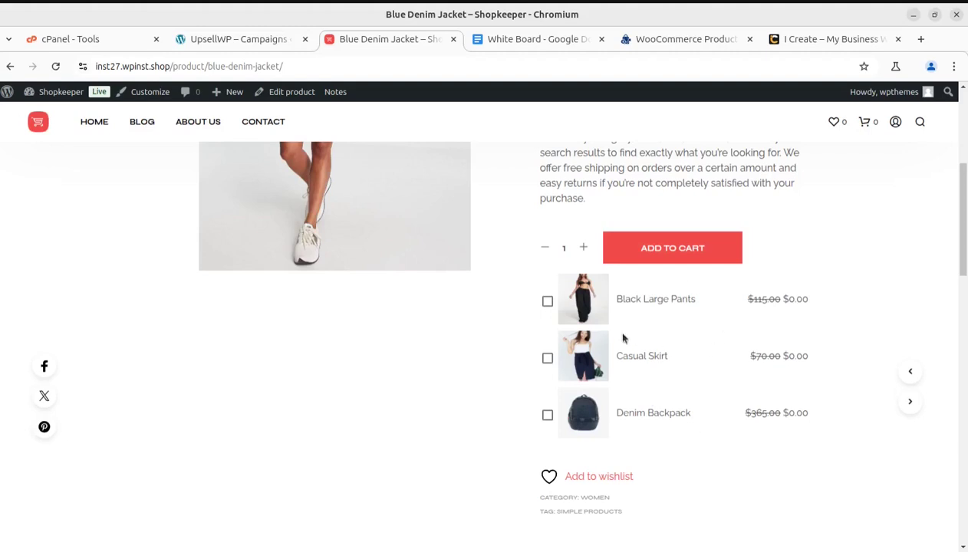
click(264, 42)
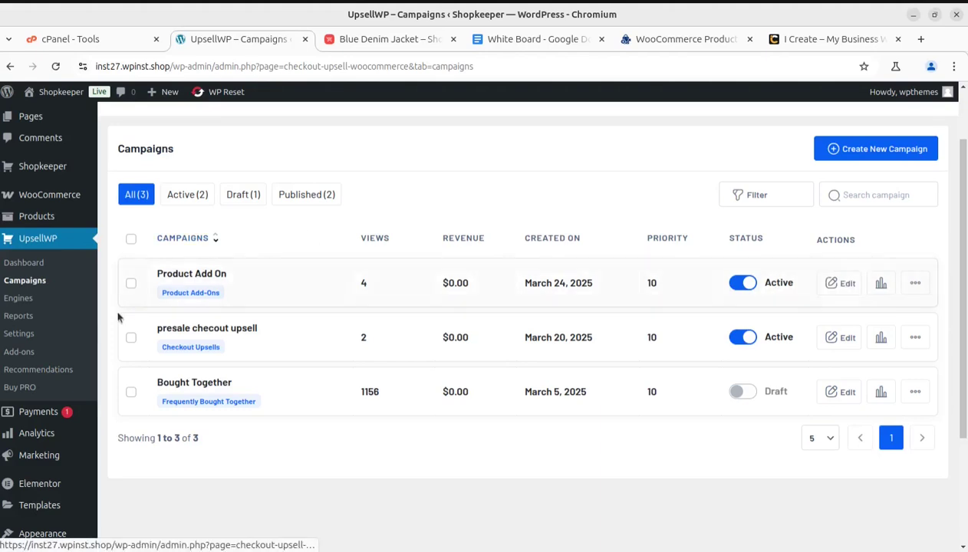
click(840, 283)
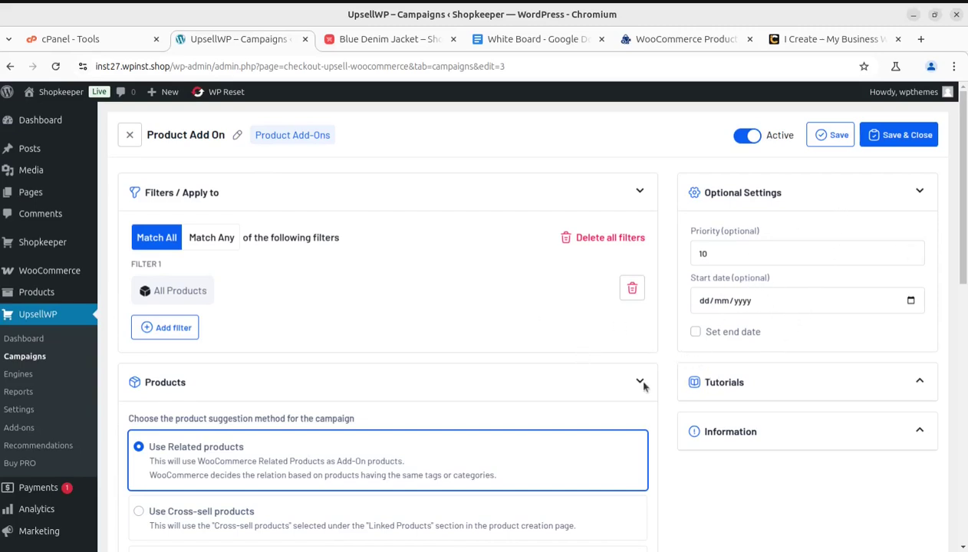
middle_click(22, 412)
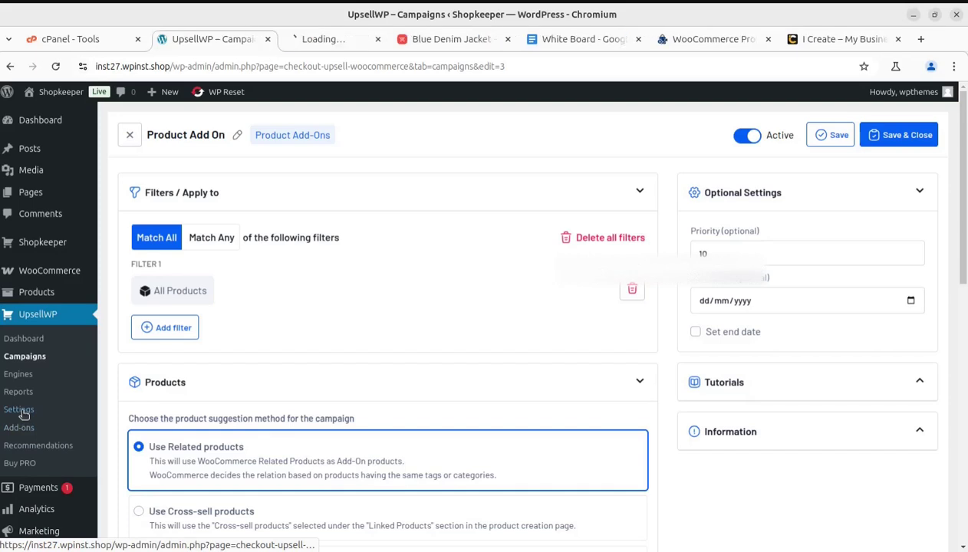
In UpsellWP Campaigns settings, check the Product Add-Ons maximum display limit and leave it at 3
click(315, 42)
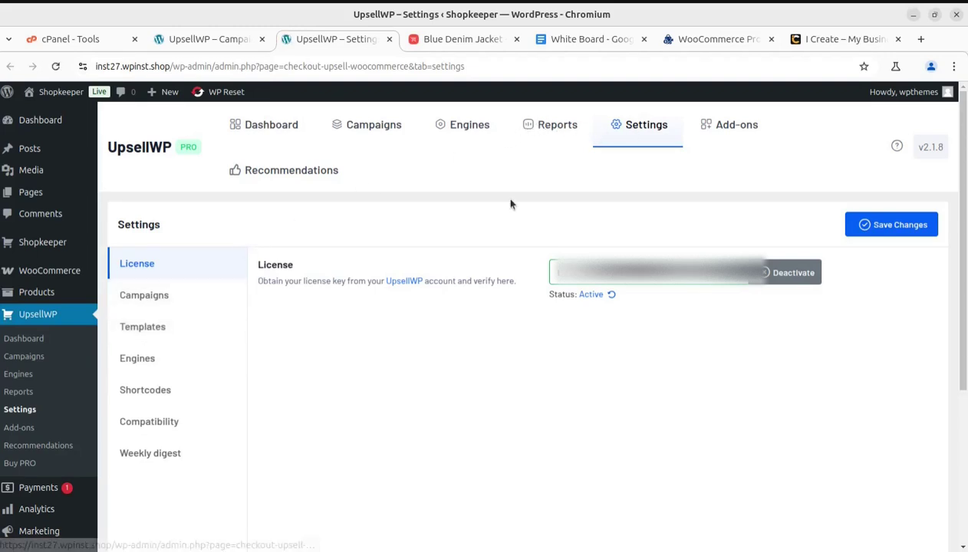
click(146, 299)
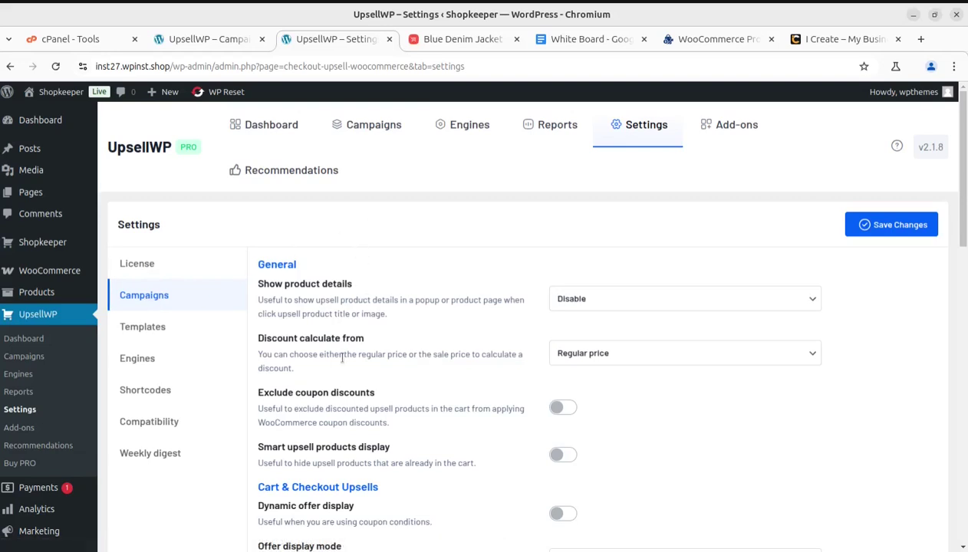
scroll(428, 330, down, 4)
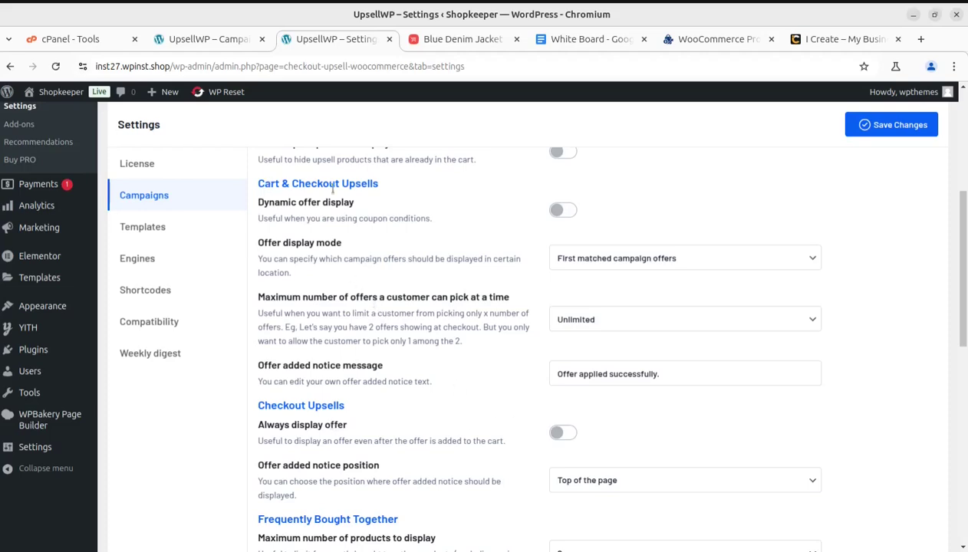
scroll(388, 330, down, 2)
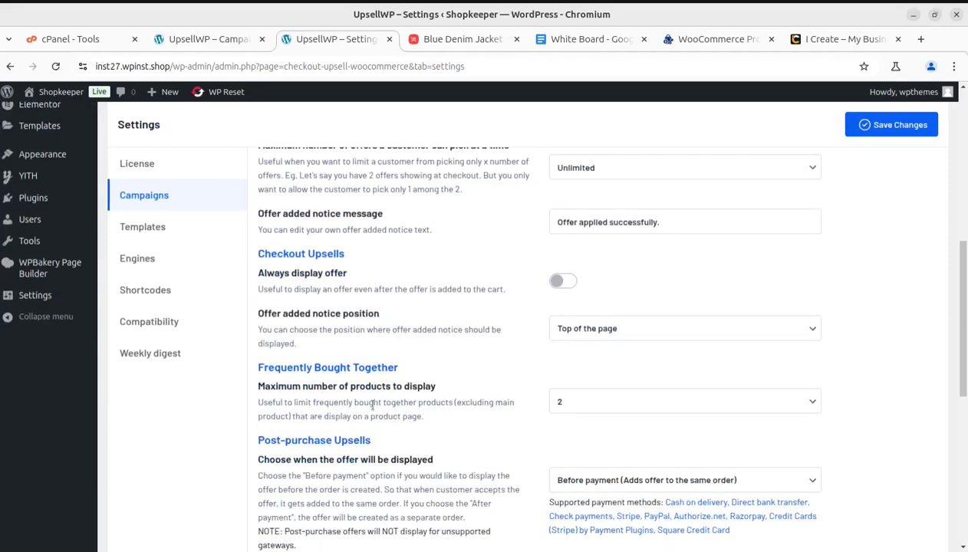
scroll(368, 445, down, 4)
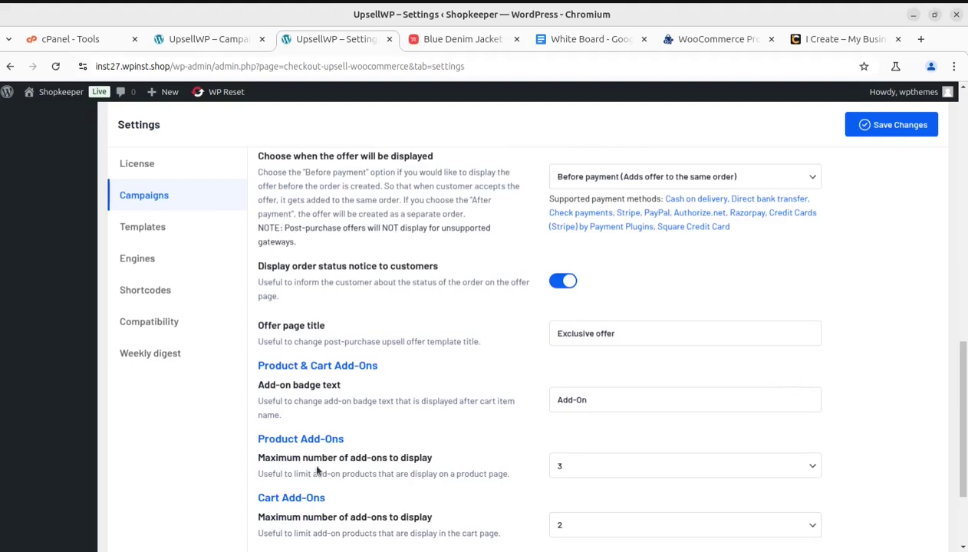
scroll(590, 445, down, 2)
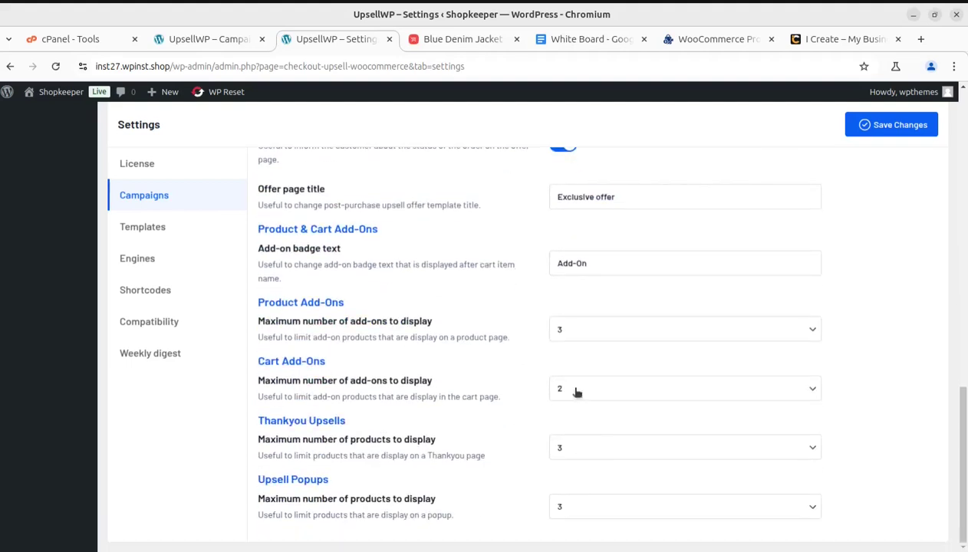
click(609, 332)
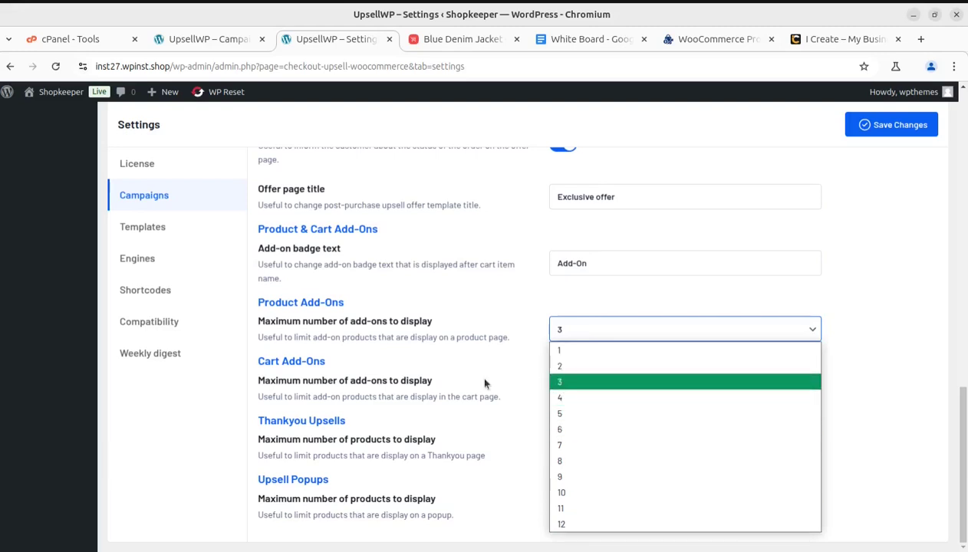
click(925, 336)
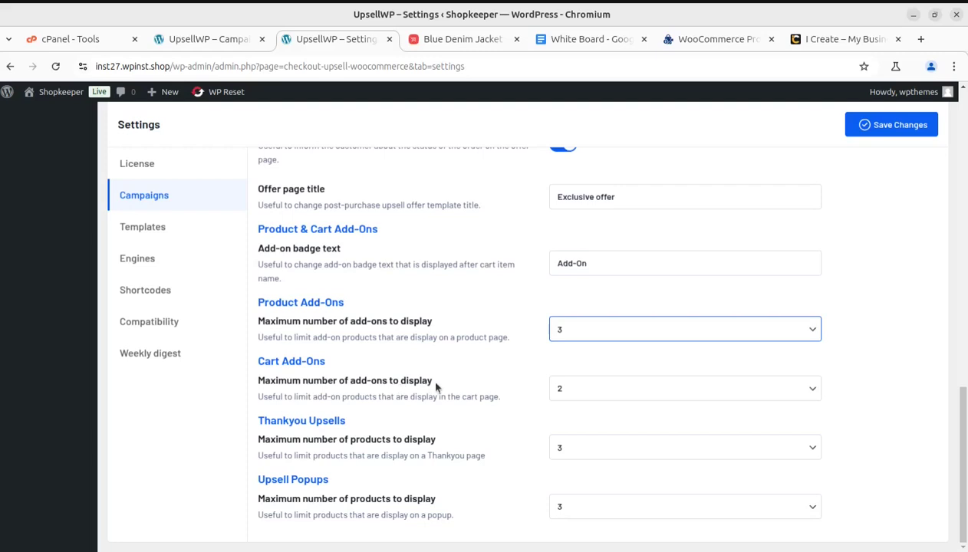
scroll(435, 387, up, 1)
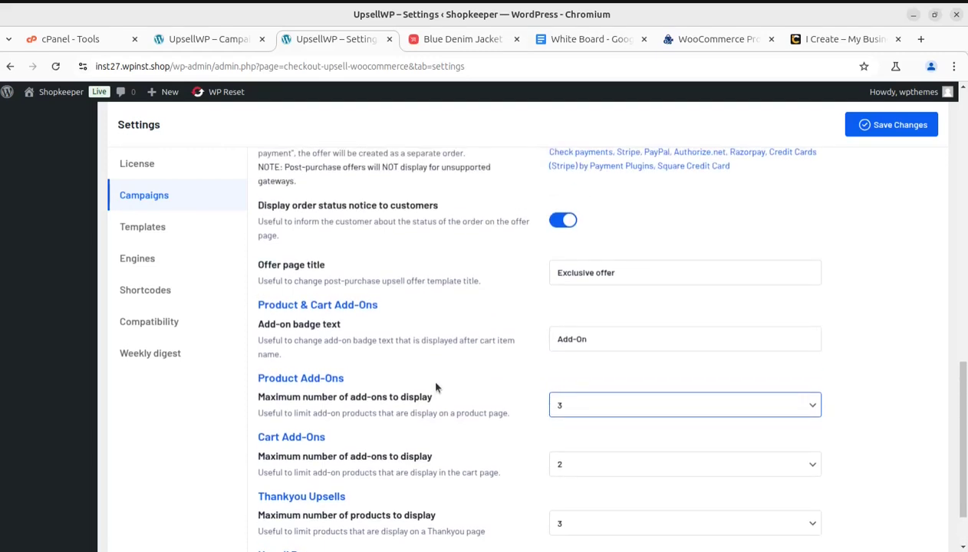
scroll(436, 387, up, 3)
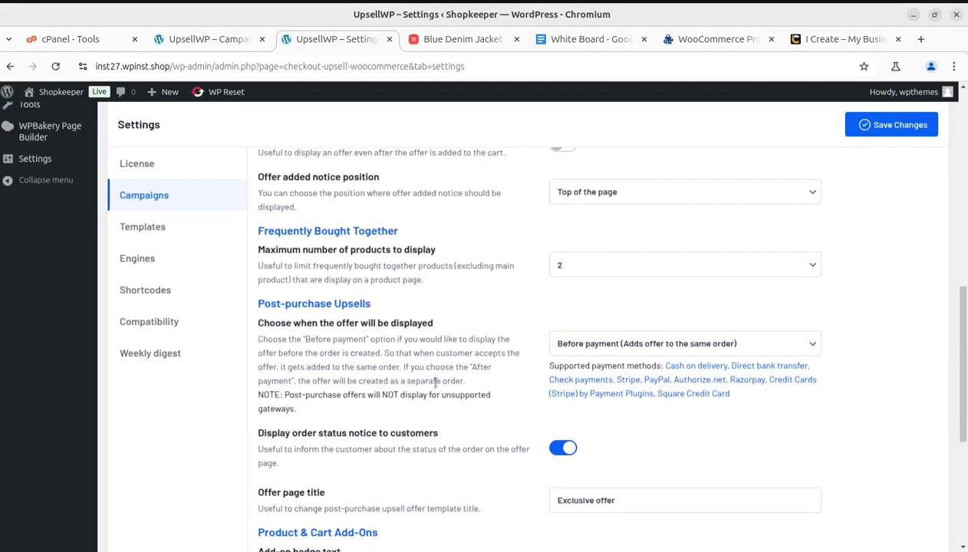
scroll(436, 382, up, 3)
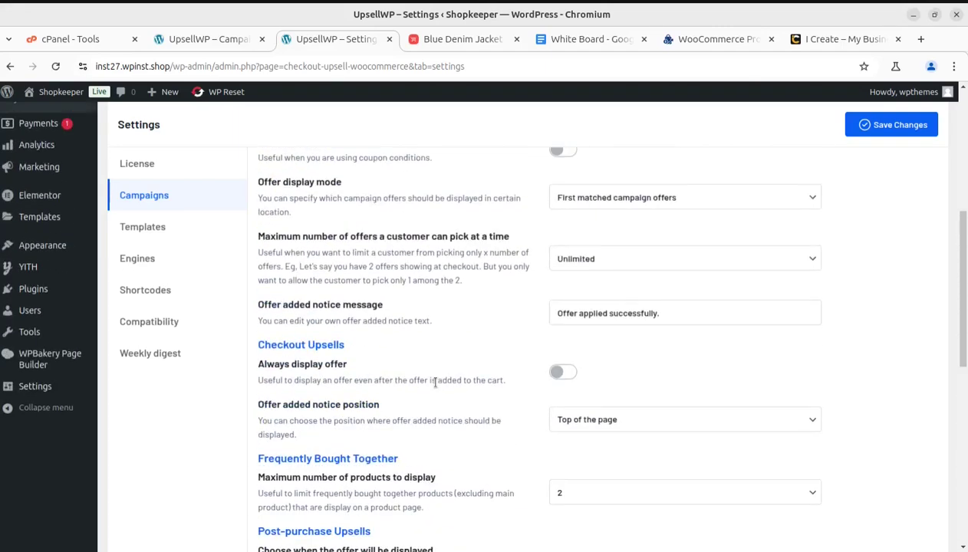
scroll(435, 382, up, 3)
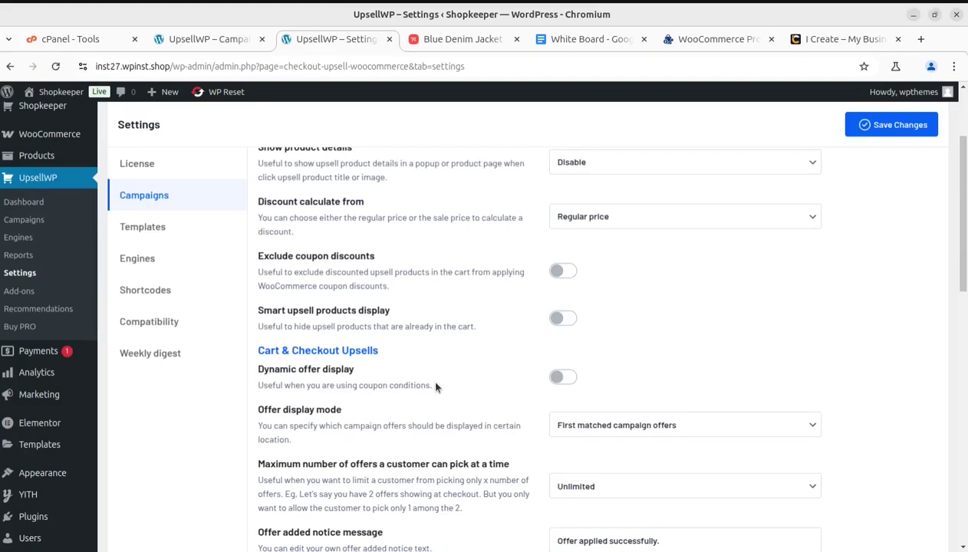
scroll(436, 388, up, 1)
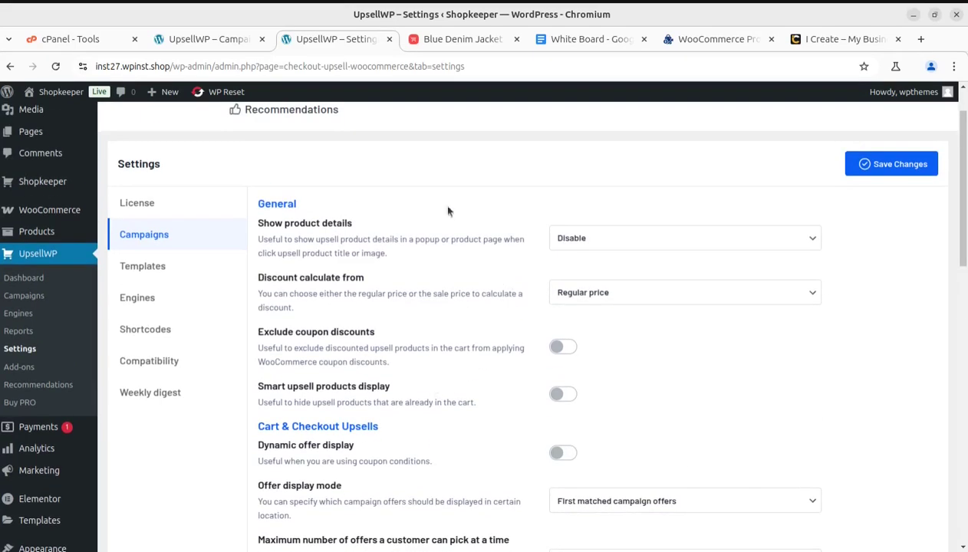
View the Blue Denim Jacket page and scroll through its free add-on products
click(434, 43)
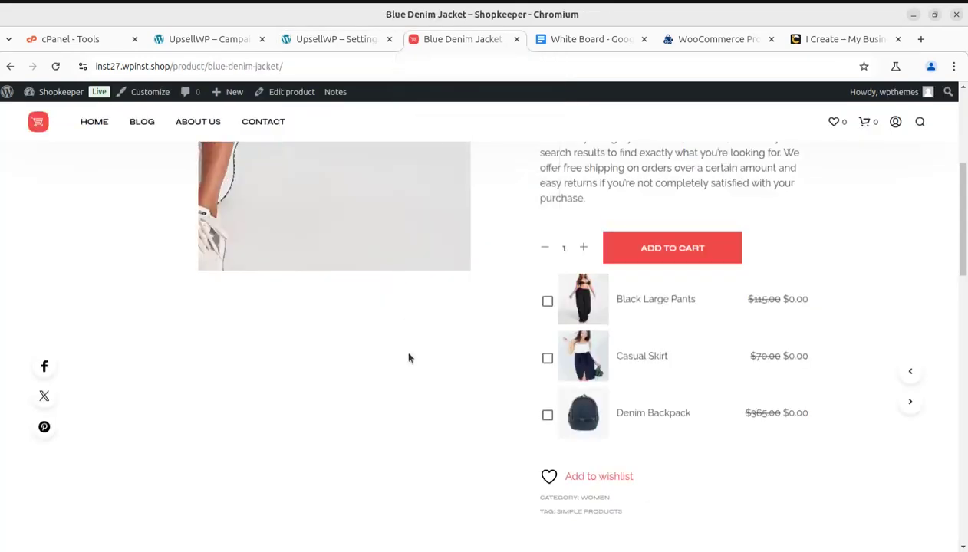
scroll(418, 396, down, 3)
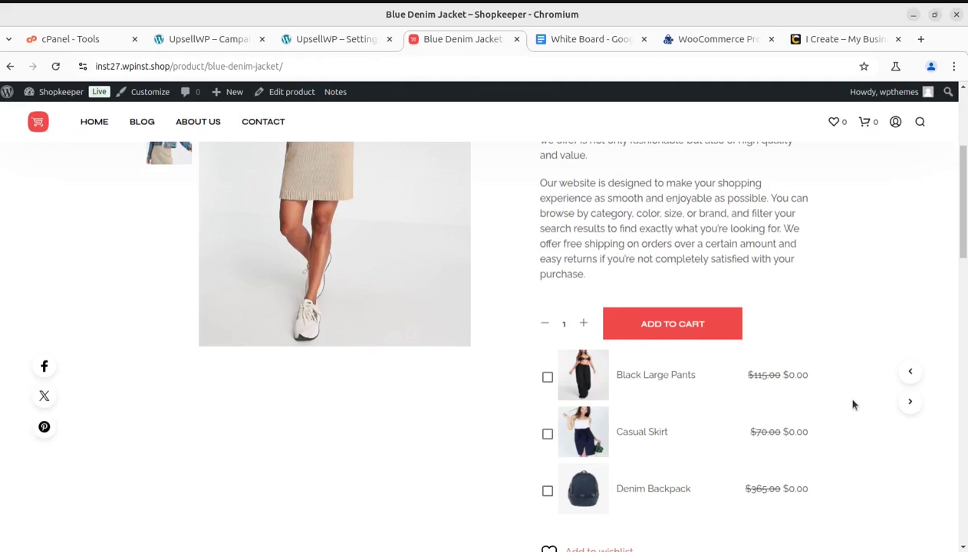
scroll(853, 404, up, 3)
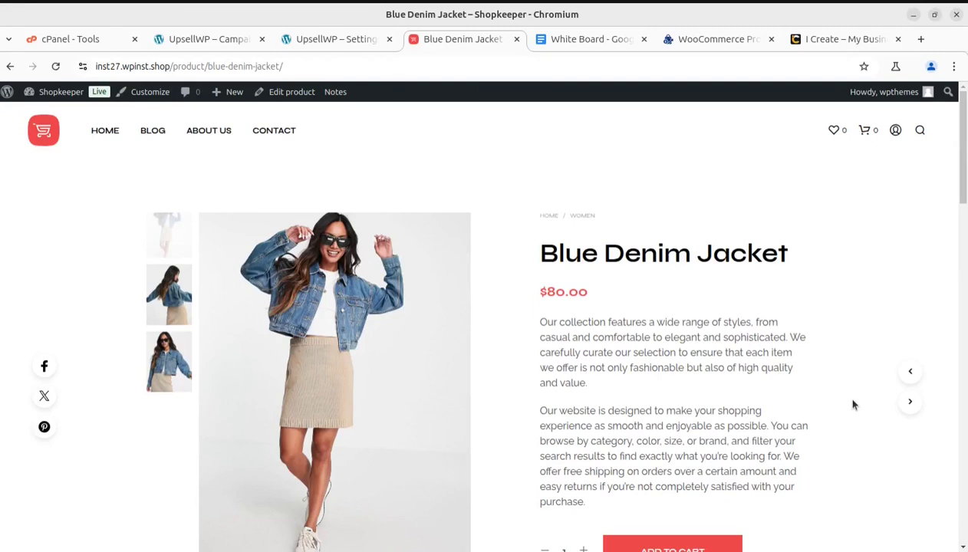